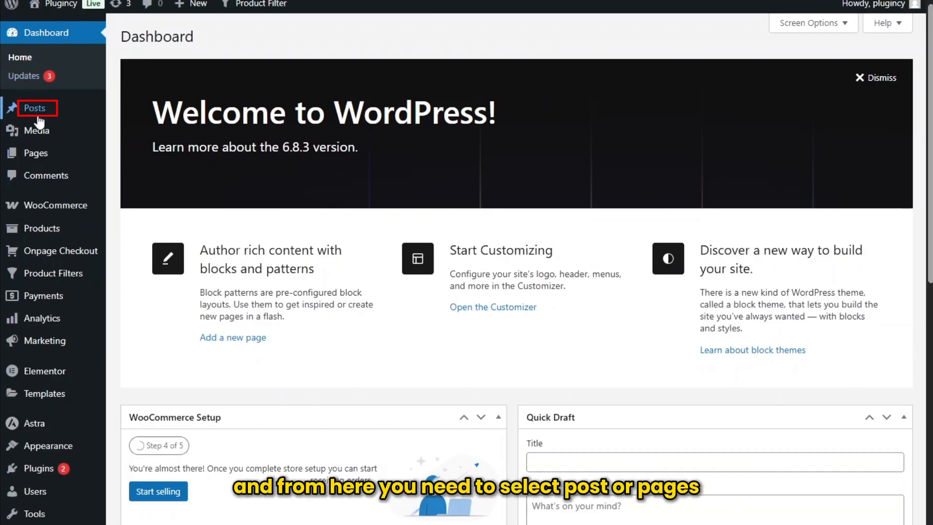
- Create a new page titled "Test - 1" and publish it
mouse_move(39, 161)
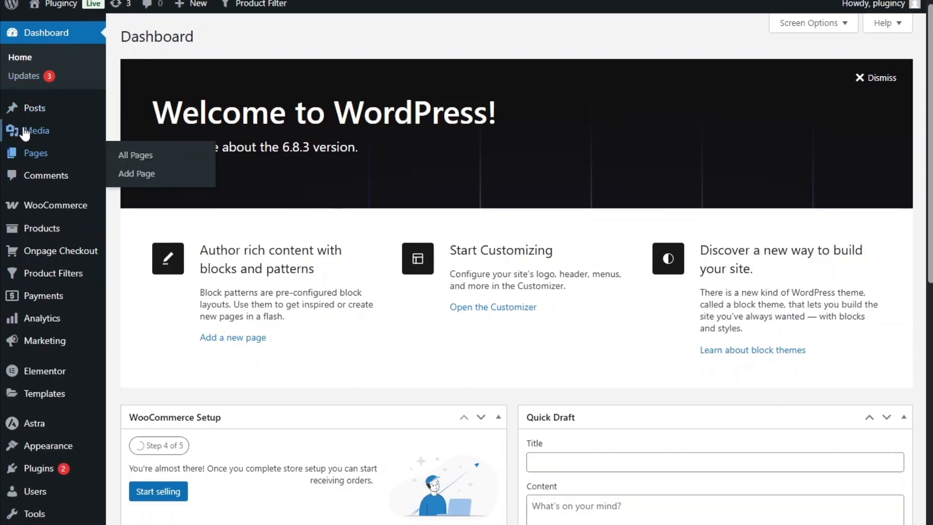
click(31, 154)
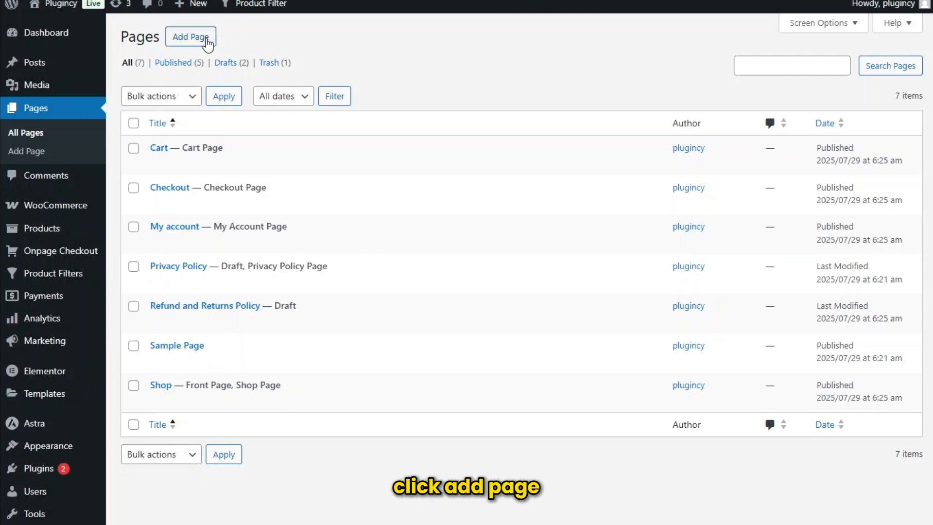
click(206, 40)
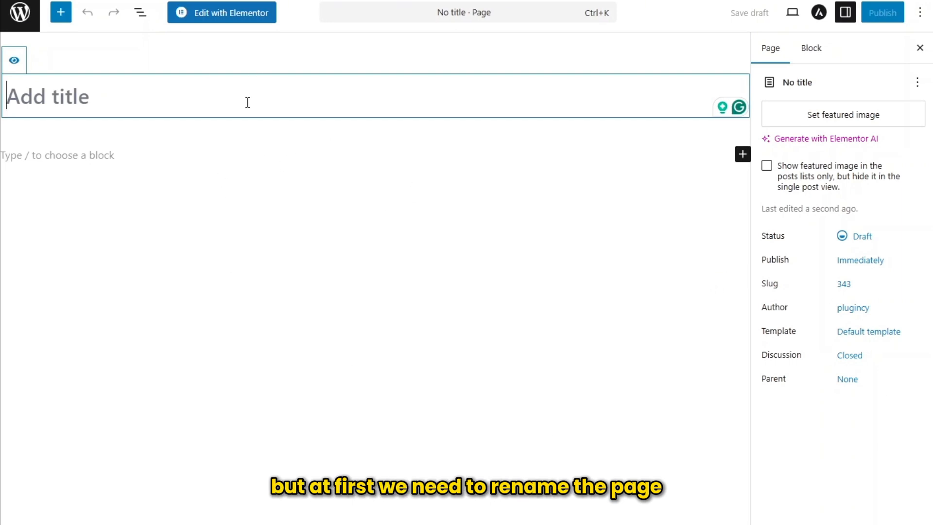
text(Te)
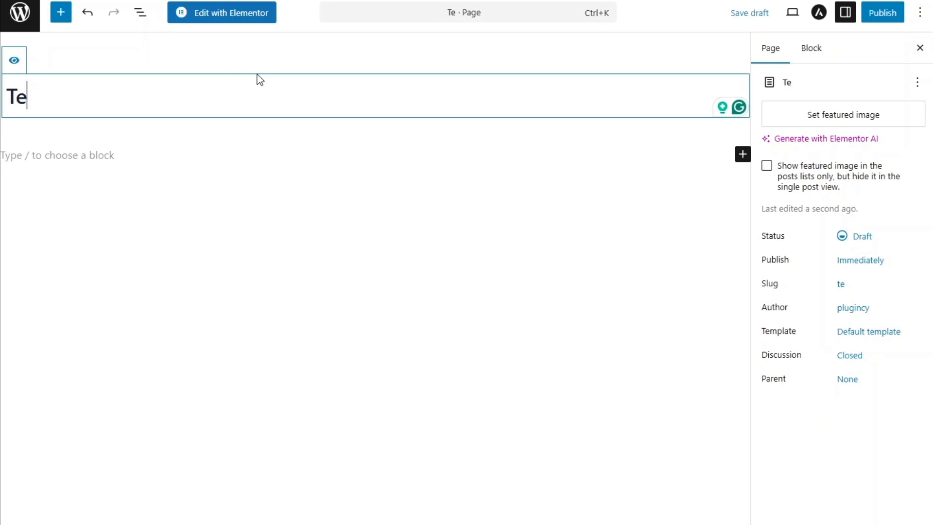
text(st - 1)
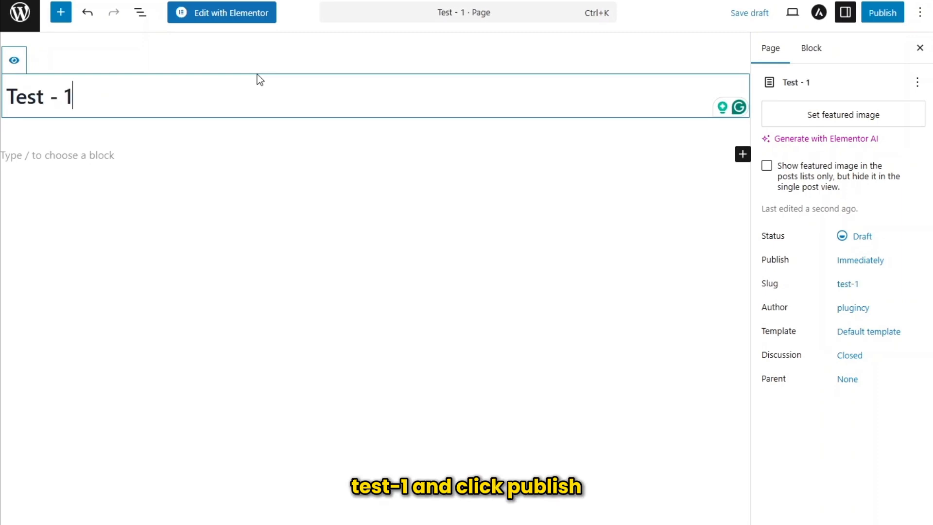
click(875, 25)
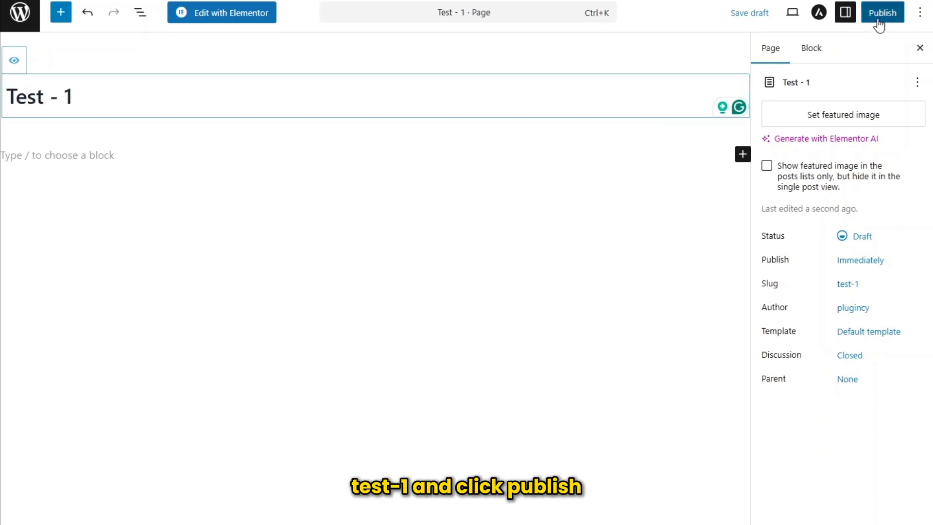
click(889, 18)
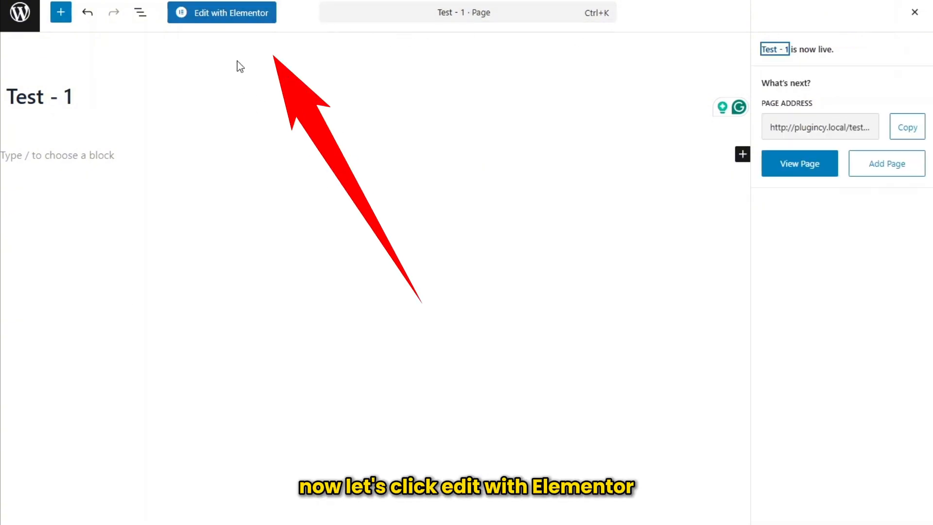
- Open the page in the Elementor editor and add a Flexbox container with a narrow first column and a wide second column
click(237, 18)
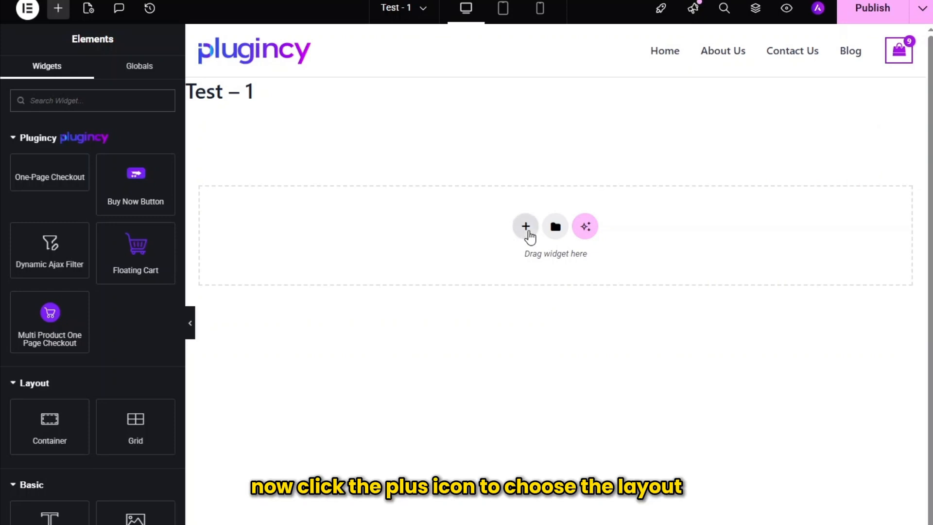
click(526, 227)
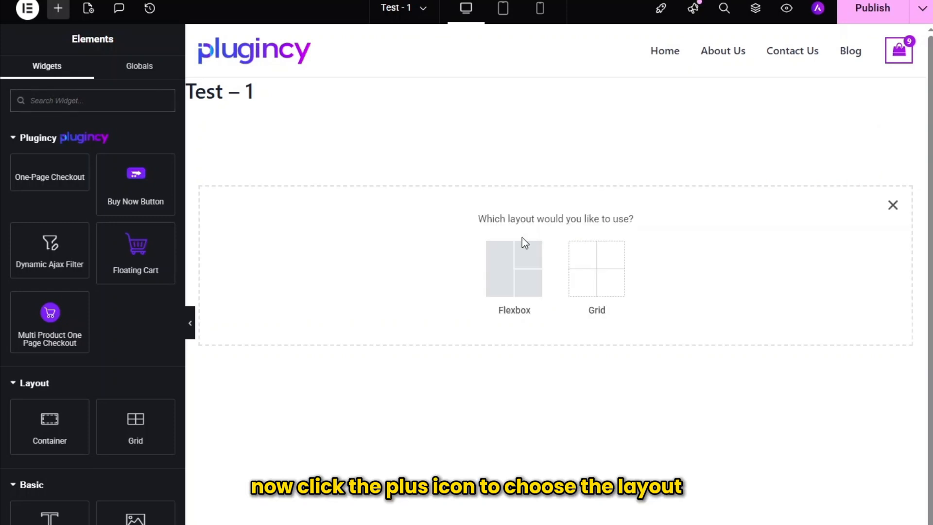
click(511, 272)
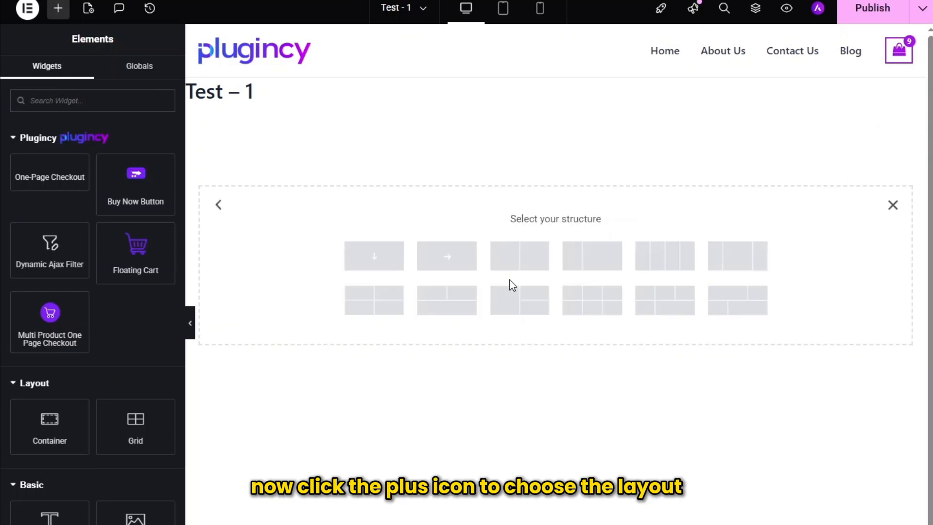
click(598, 267)
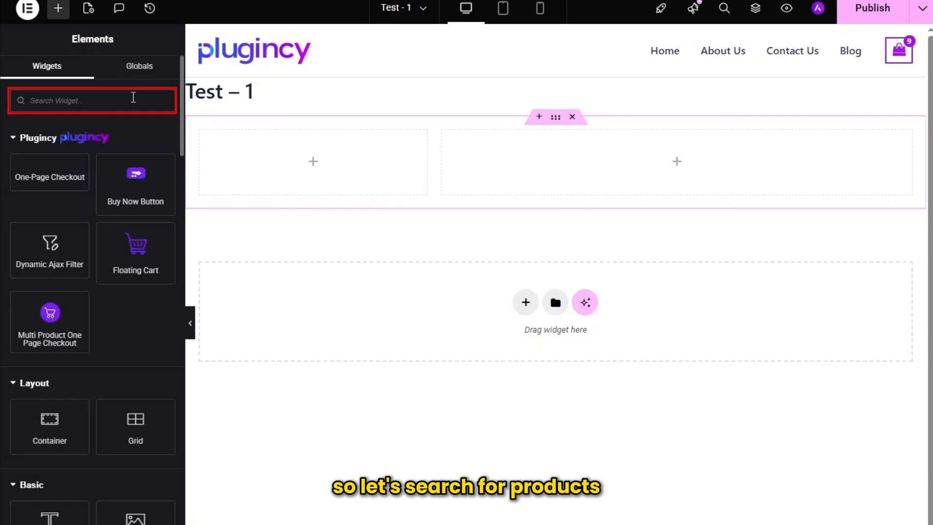
- Place the Products widget in the wide column and the Dynamic Ajax Filter widget in the narrow column
text(produ)
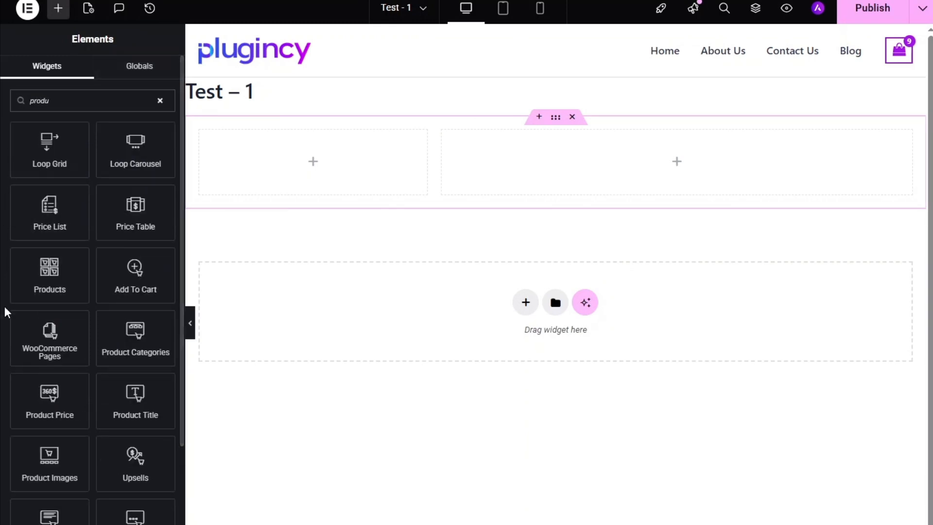
drag(47, 277, 597, 173)
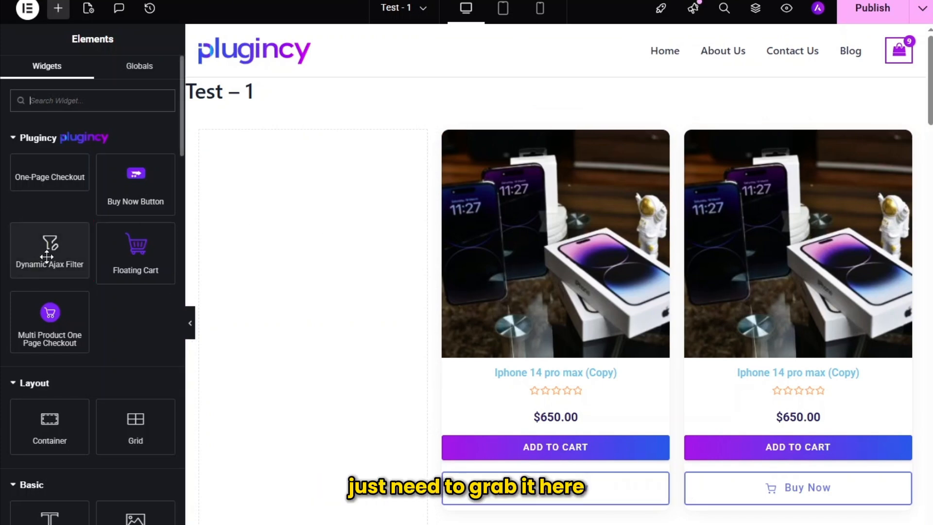
drag(49, 253, 322, 244)
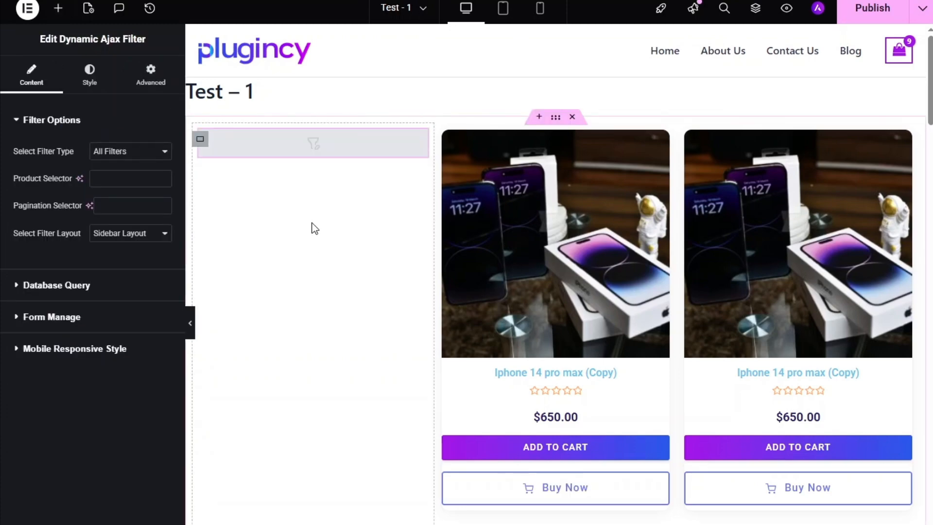
scroll(406, 171, down, 15)
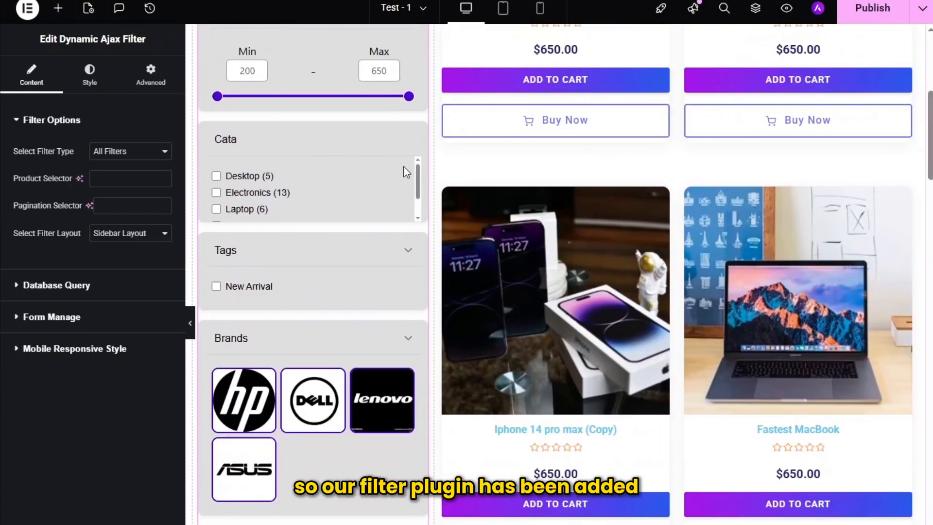
scroll(405, 171, up, 15)
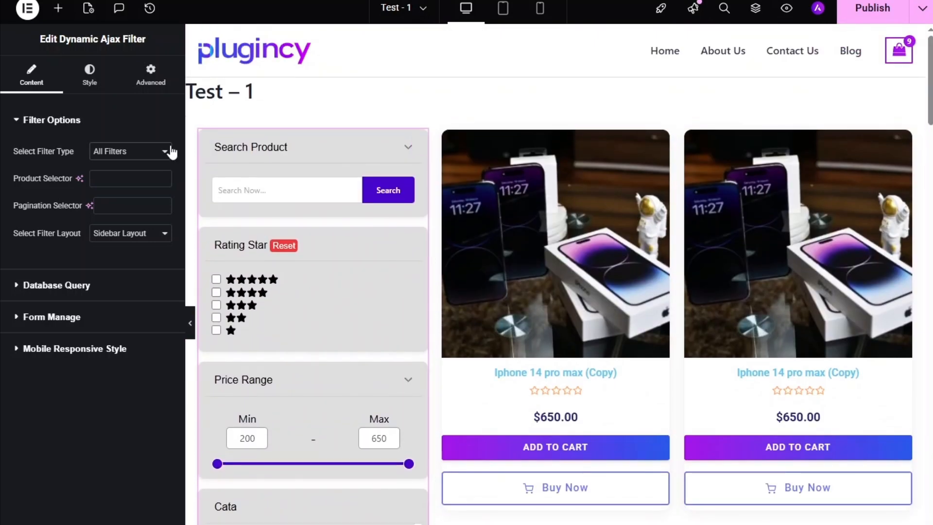
- Select All Filters as the Dynamic Ajax Filter's filter type and publish the page
click(161, 154)
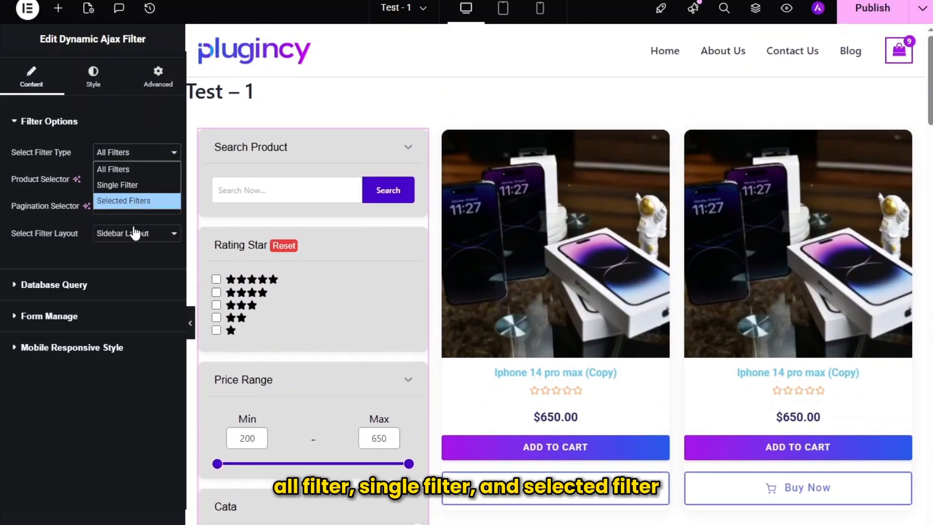
click(141, 169)
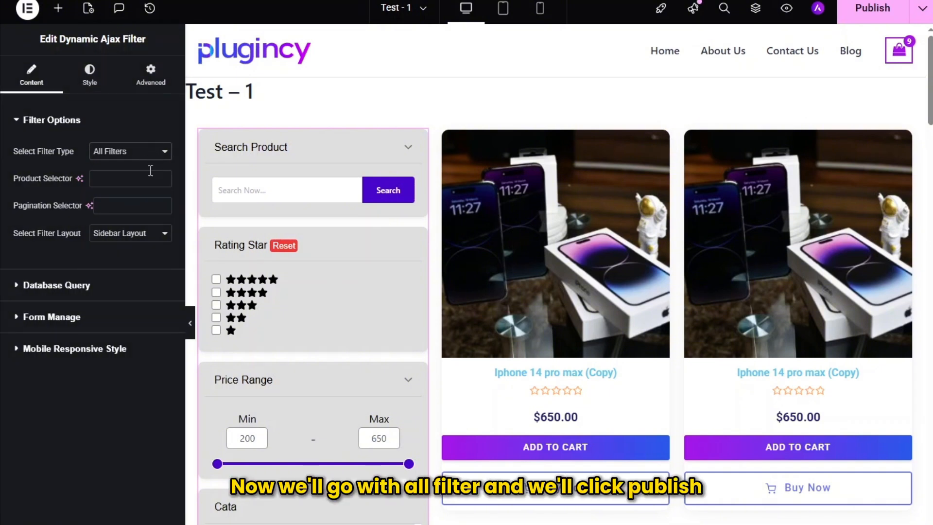
scroll(803, 84, down, 2)
scroll(803, 84, up, 2)
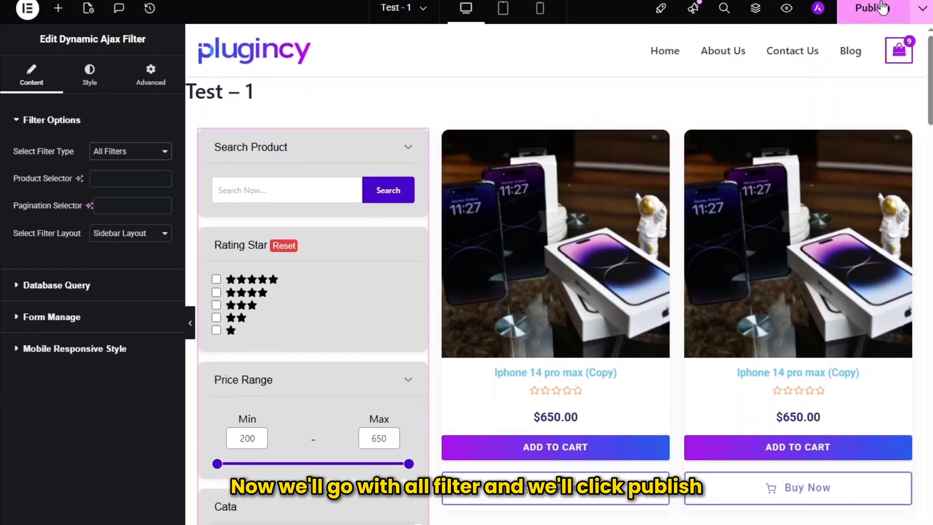
click(878, 10)
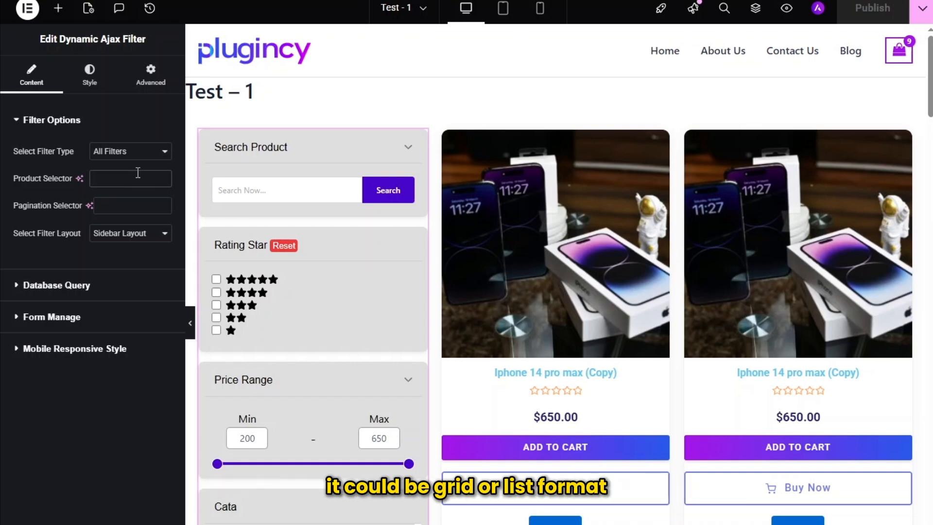
- Try Top View Layout as the filter layout and return it to Sidebar Layout
click(114, 205)
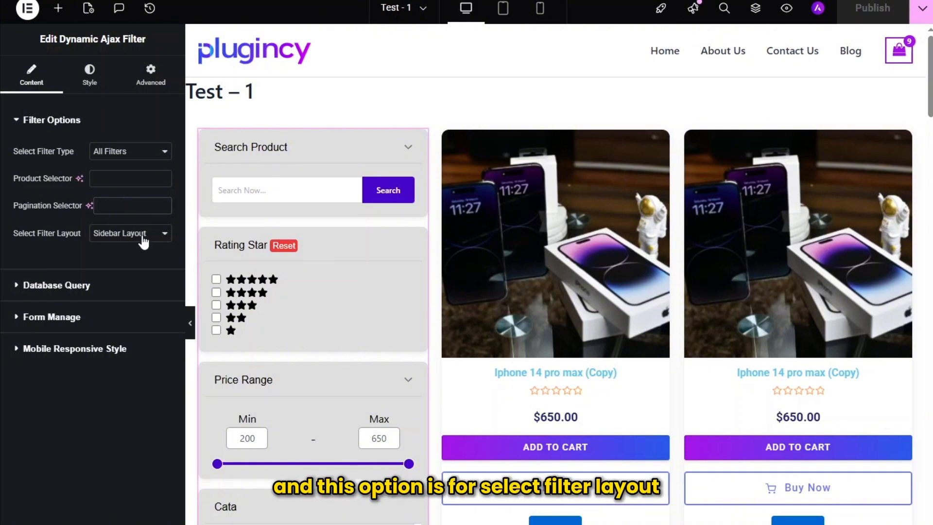
click(174, 236)
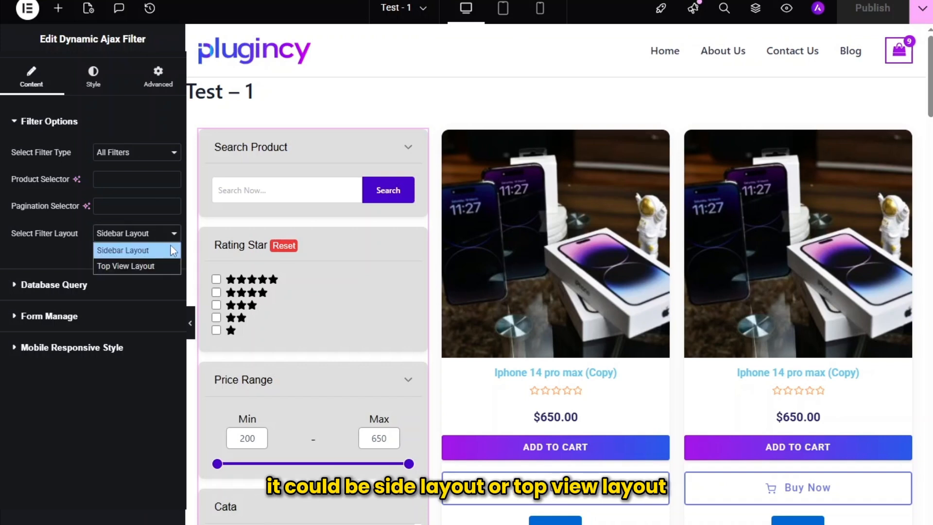
click(163, 263)
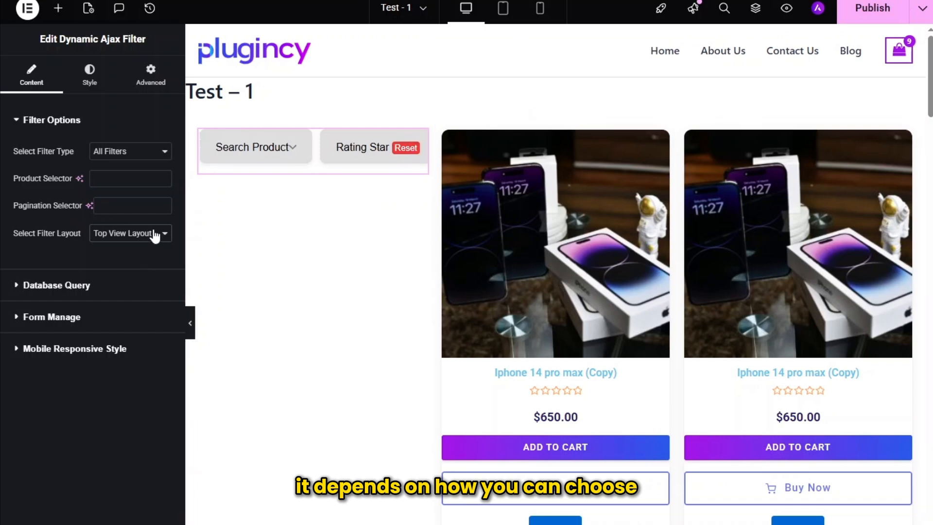
click(145, 254)
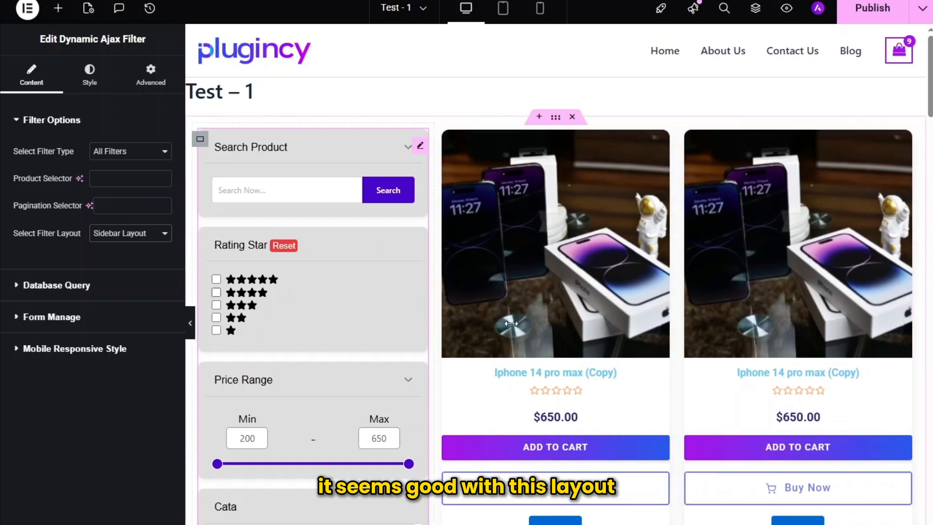
scroll(561, 337, down, 10)
scroll(563, 343, up, 10)
- Examine the filter's Database Query options for category, tag, attribute and attribute terms
click(56, 285)
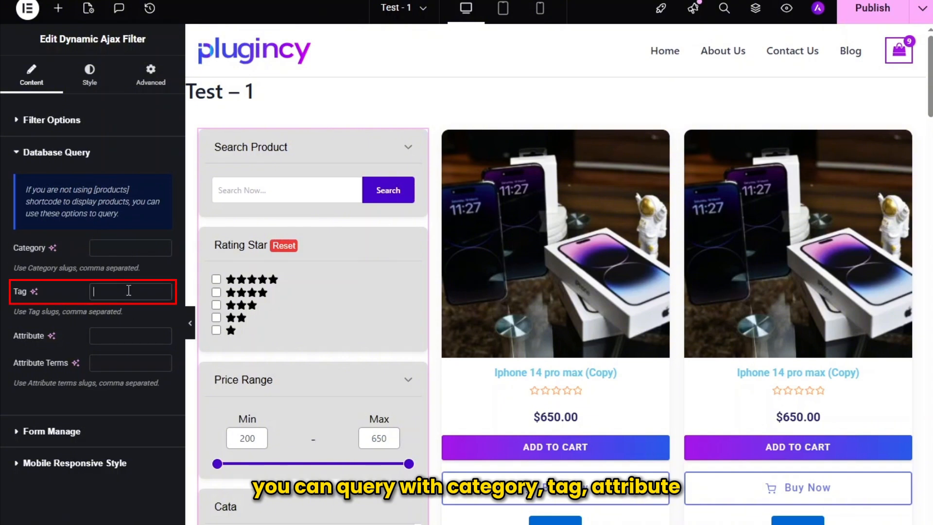
click(129, 337)
click(136, 364)
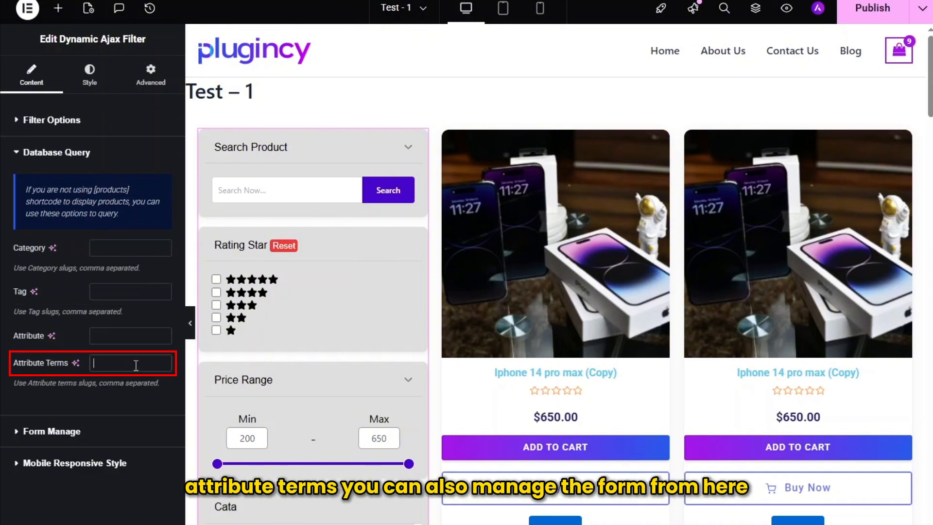
- Move the search_text filter below the rating filter in the Form Manage order
click(104, 434)
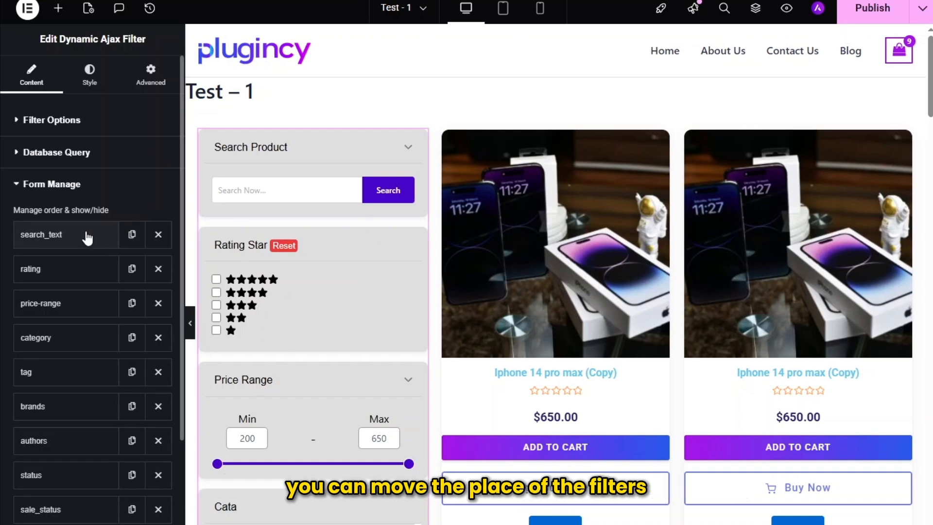
drag(84, 235, 83, 275)
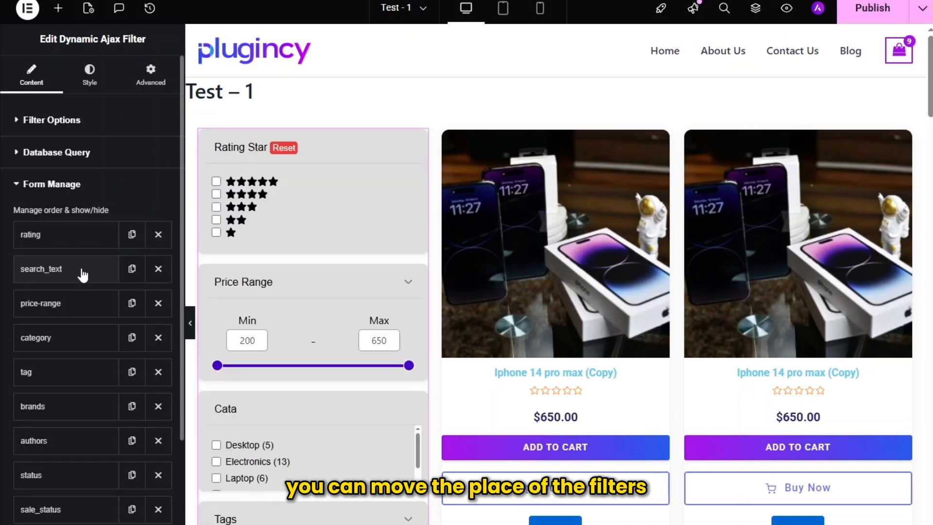
- Try hiding the search_text filter, make it visible again and collapse its settings
click(75, 271)
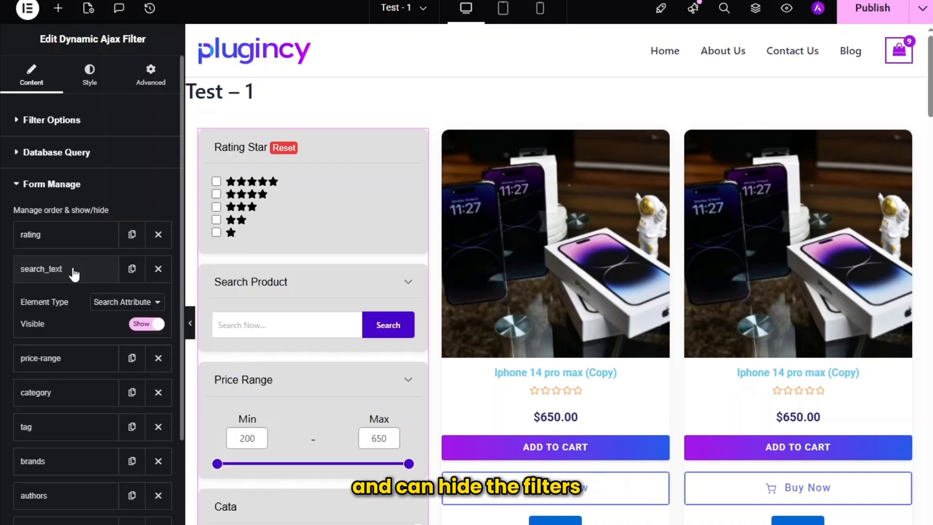
click(154, 326)
click(154, 326)
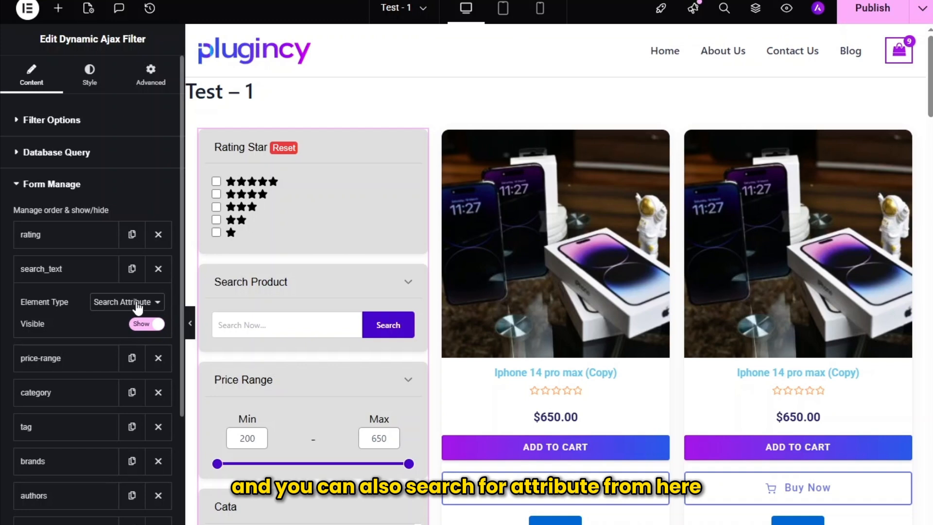
click(78, 273)
- Choose Style 4 as the filter's mobile responsive style
scroll(60, 415, down, 4)
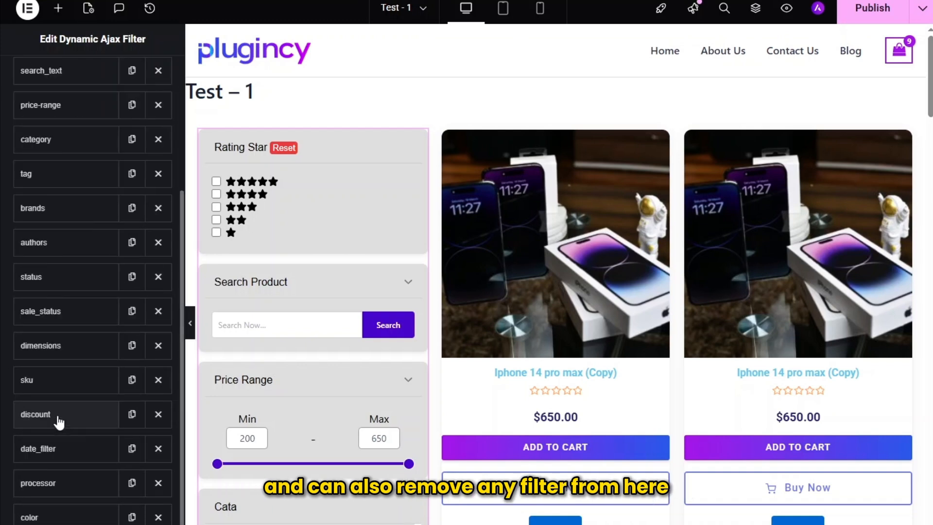
scroll(59, 417, down, 2)
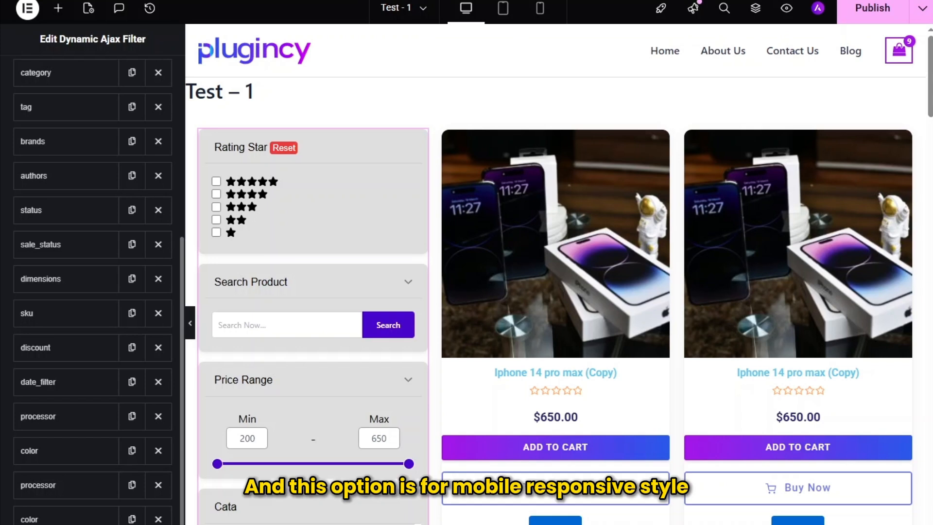
click(68, 524)
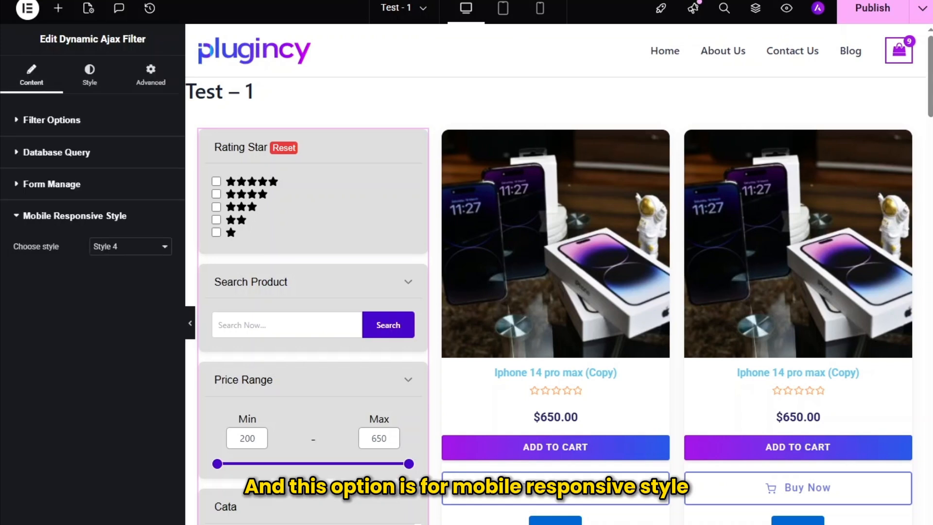
click(156, 247)
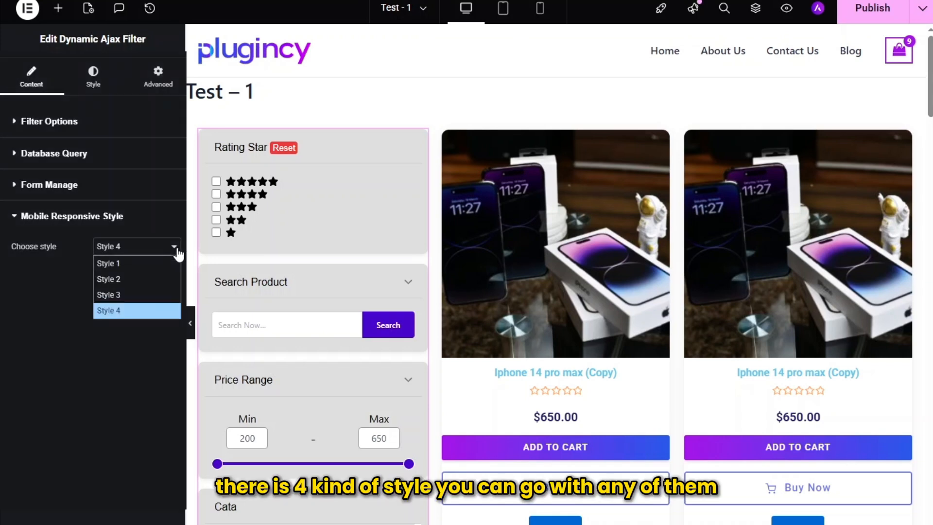
click(161, 311)
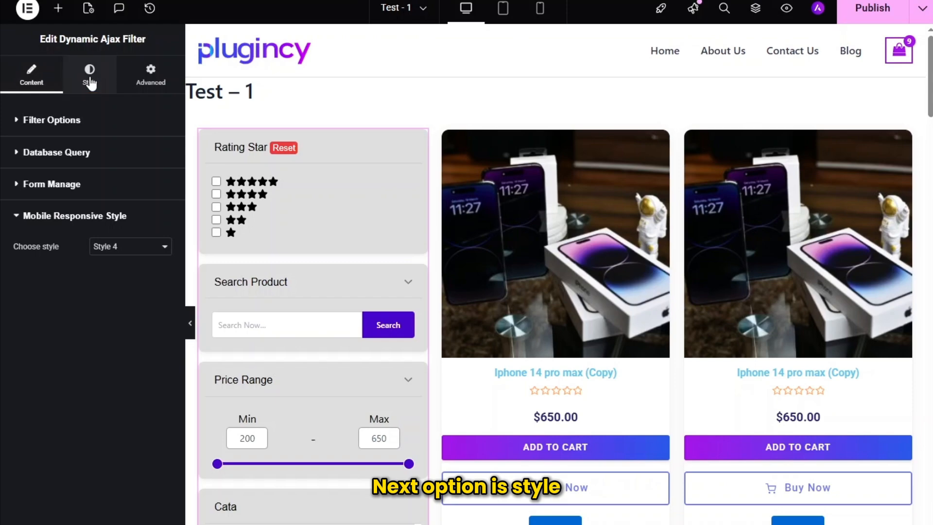
- Set the filter form's background in Form Styles to a light greyish purple, about #C9C5DA
click(89, 81)
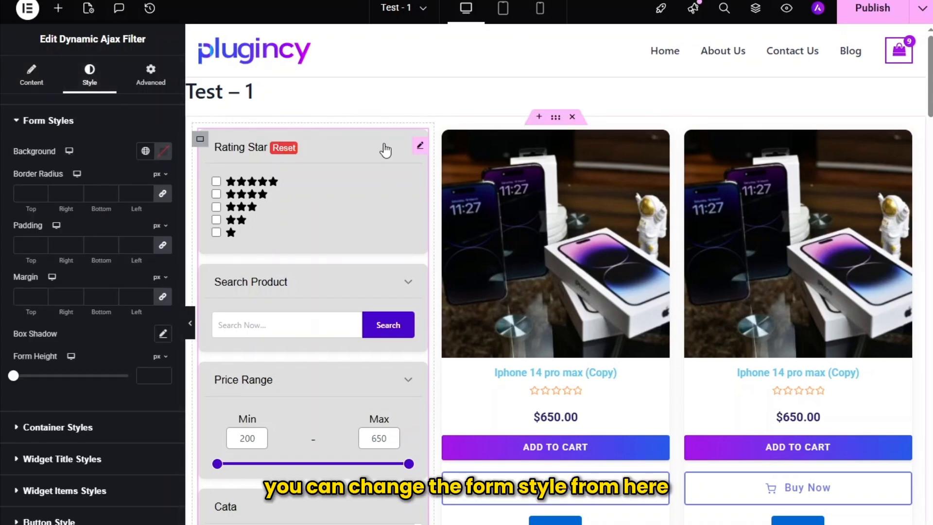
scroll(384, 150, down, 3)
scroll(384, 153, down, 6)
scroll(379, 152, up, 9)
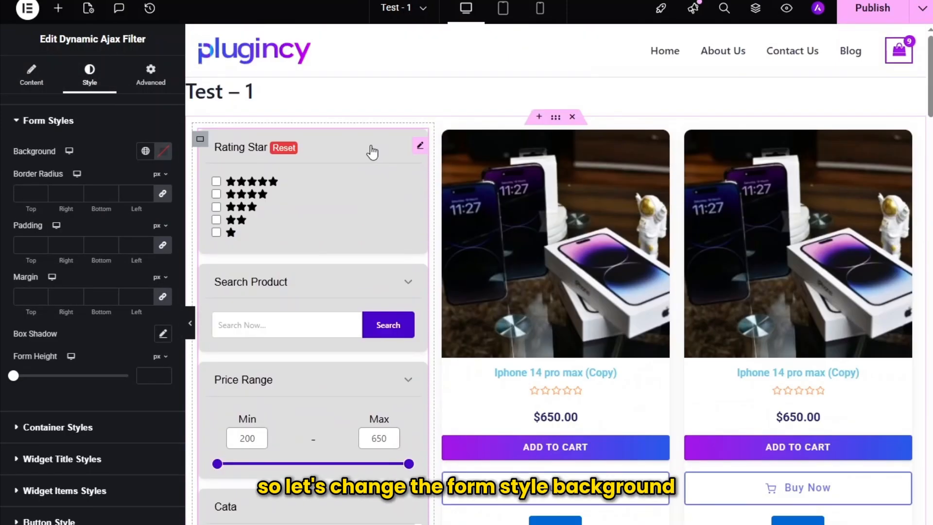
click(163, 151)
click(113, 249)
click(99, 203)
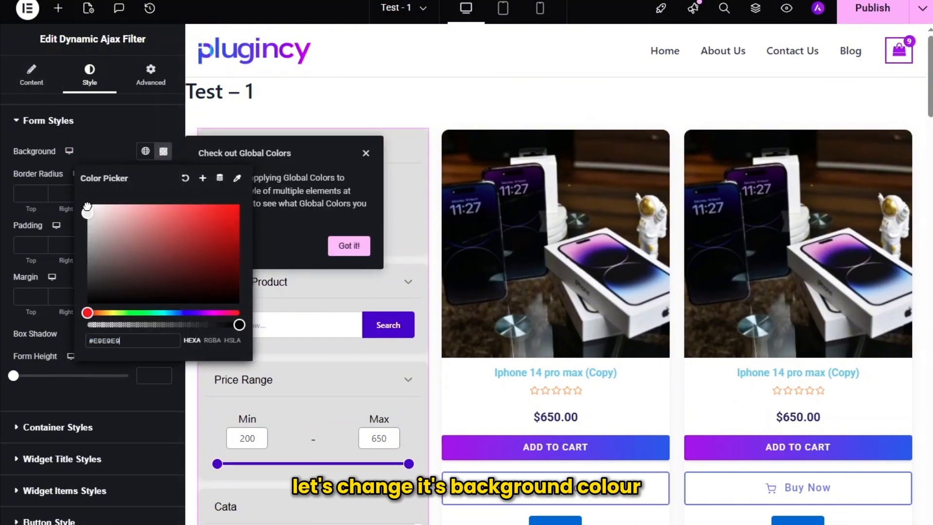
drag(106, 197, 99, 216)
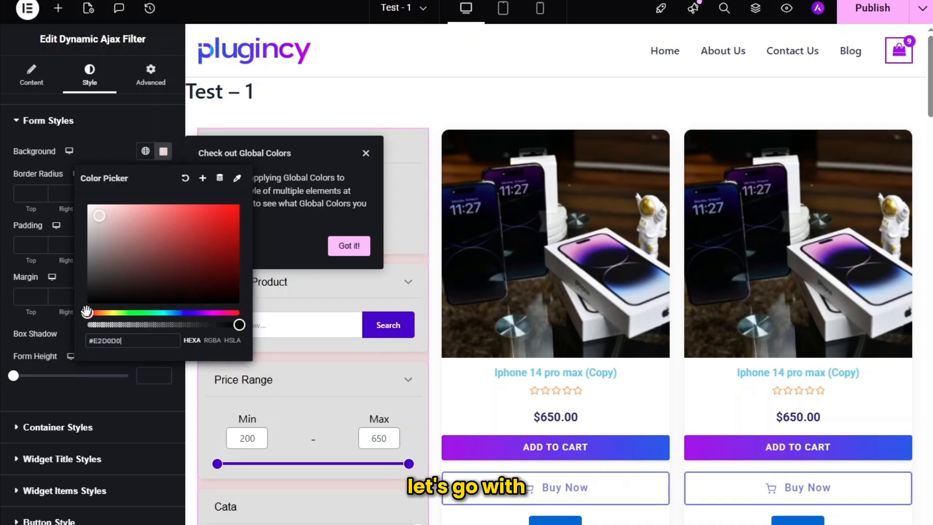
drag(86, 311, 194, 312)
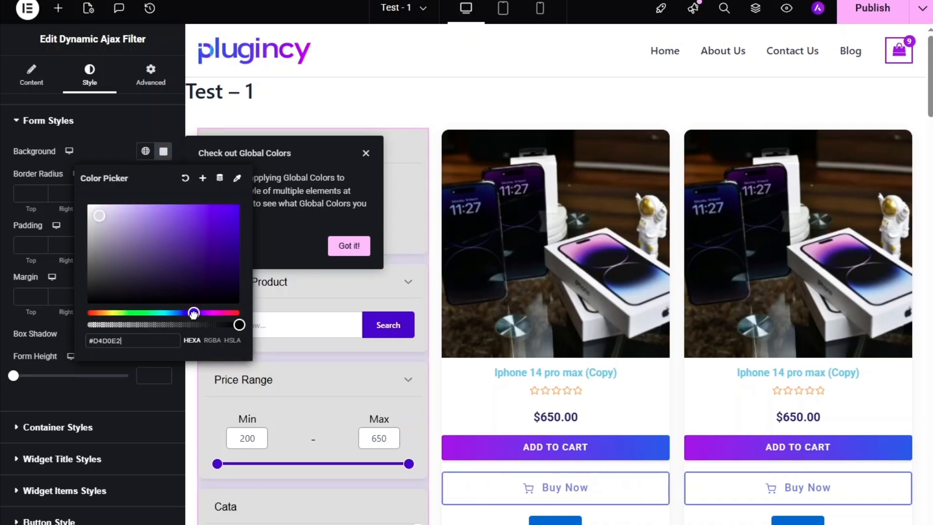
click(102, 219)
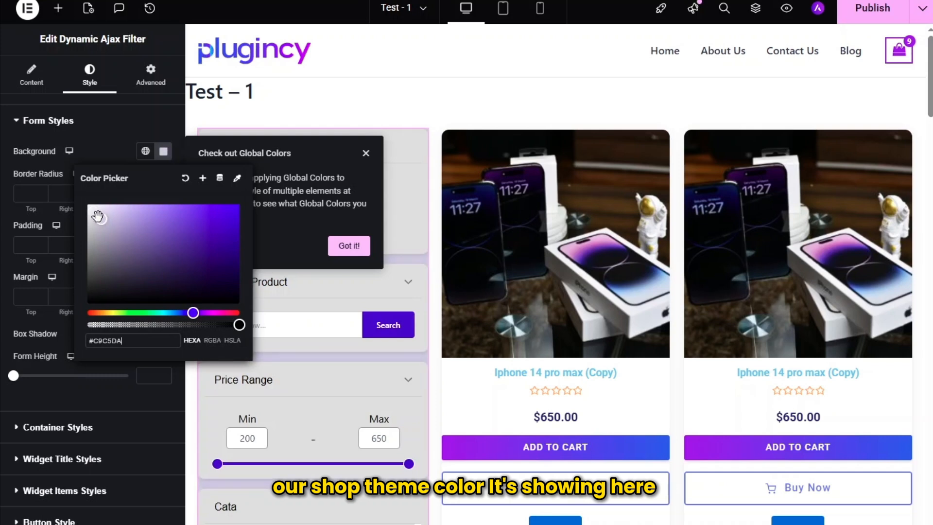
click(78, 138)
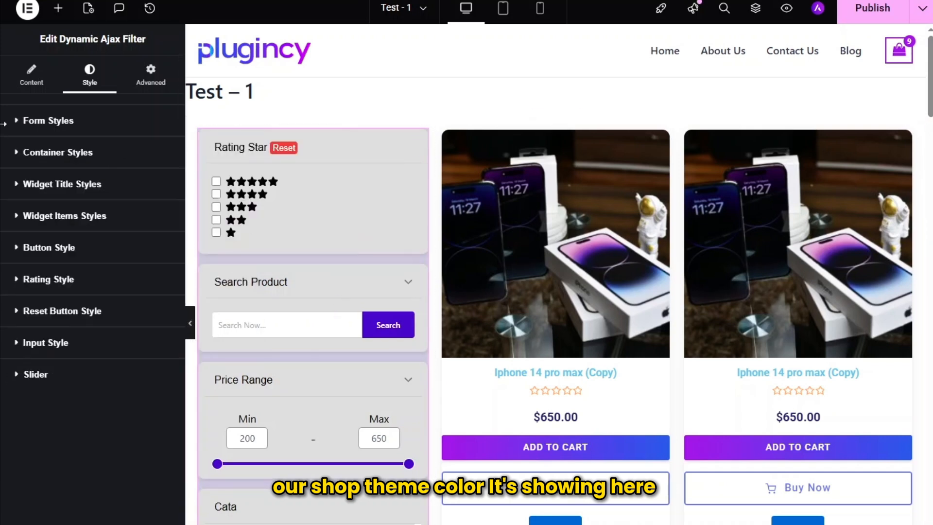
- Set the filter's Form Height to 100 % in Form Styles and check the form along the page
click(66, 127)
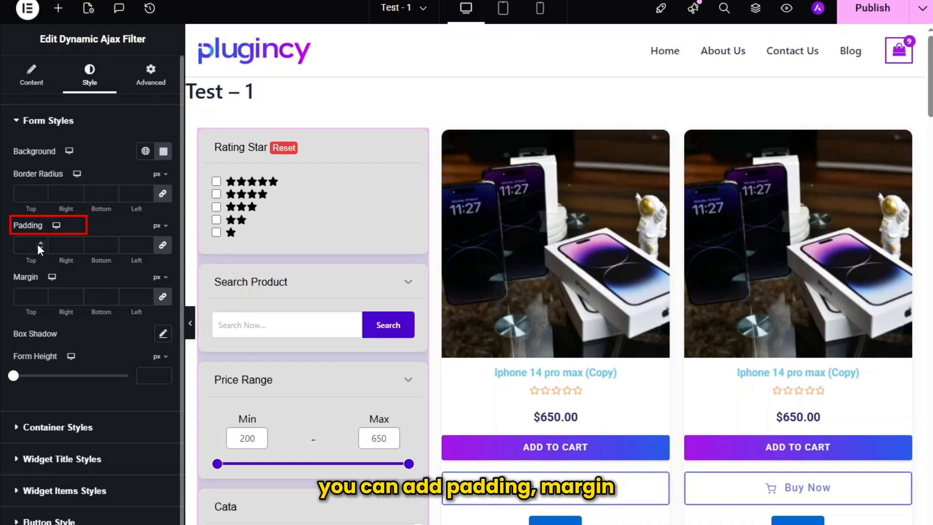
scroll(71, 295, down, 1)
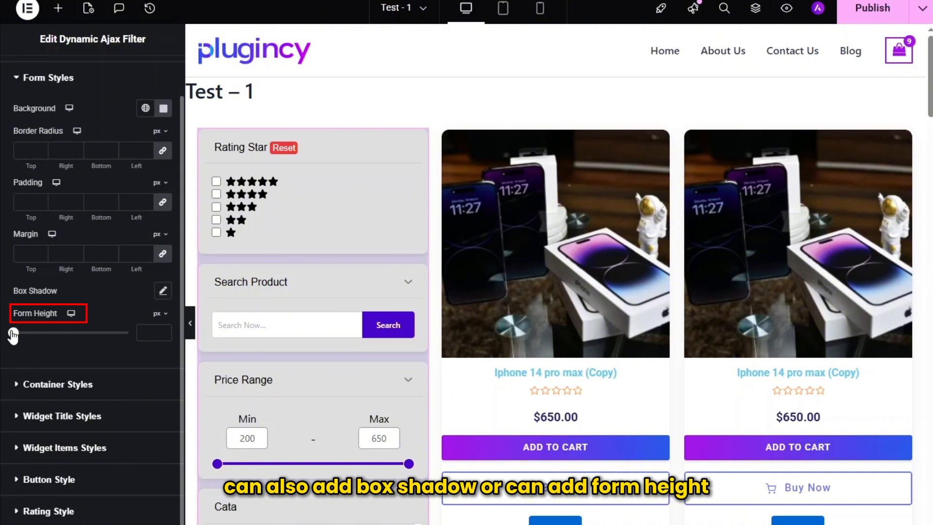
drag(13, 336, 30, 333)
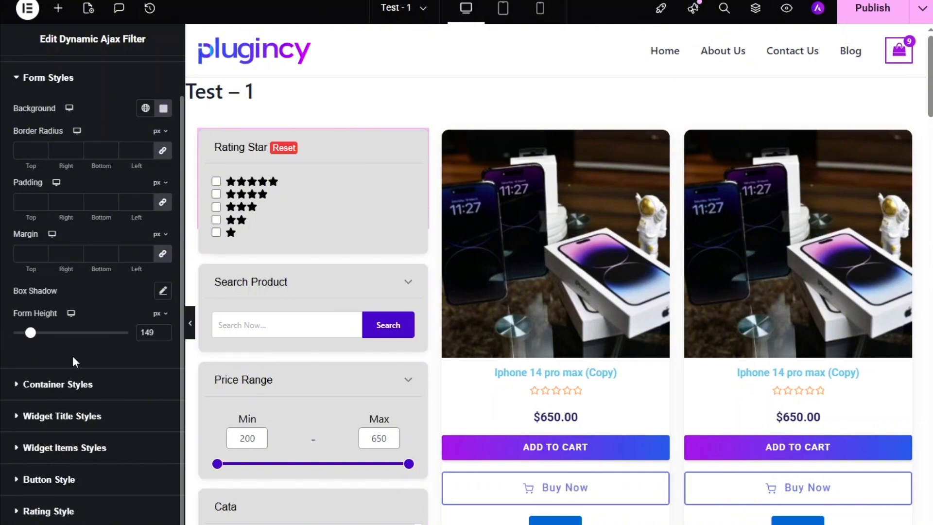
click(166, 316)
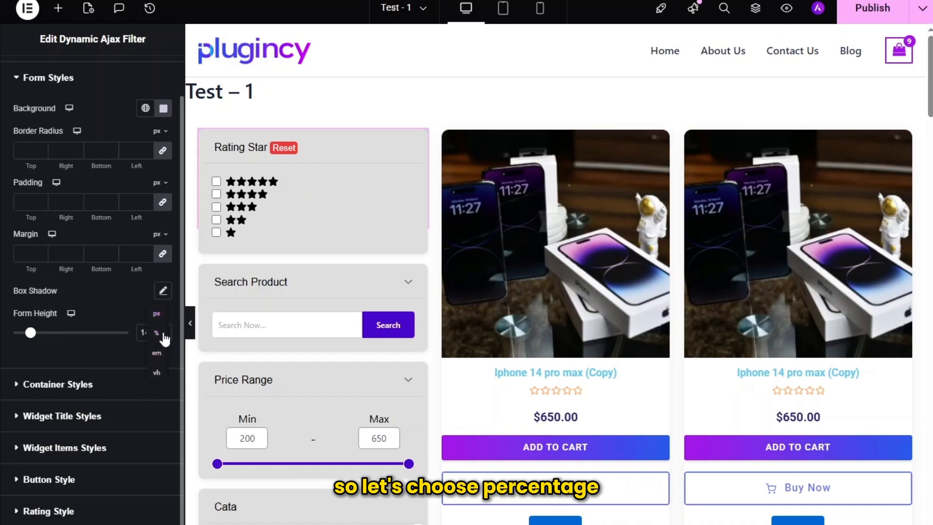
click(158, 334)
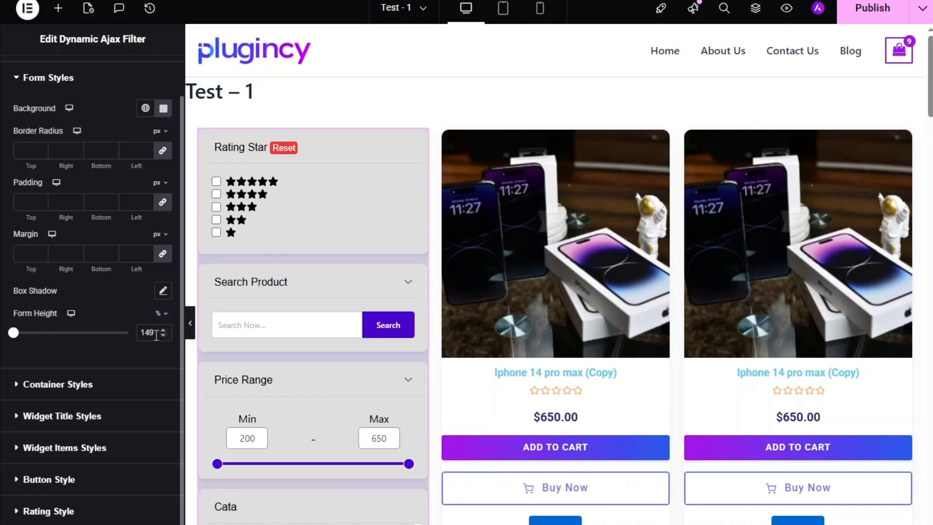
text(100)
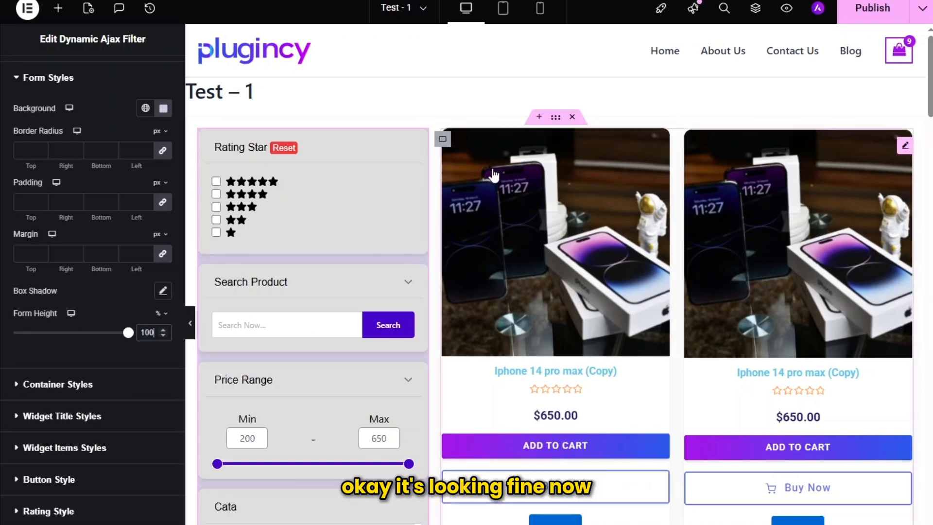
scroll(355, 248, down, 6)
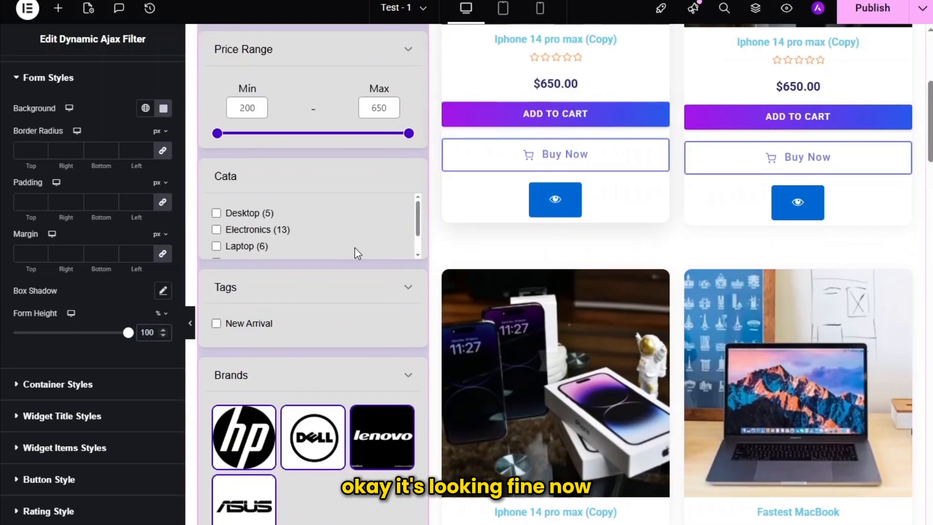
scroll(355, 248, down, 1)
scroll(355, 249, up, 1)
scroll(355, 249, up, 6)
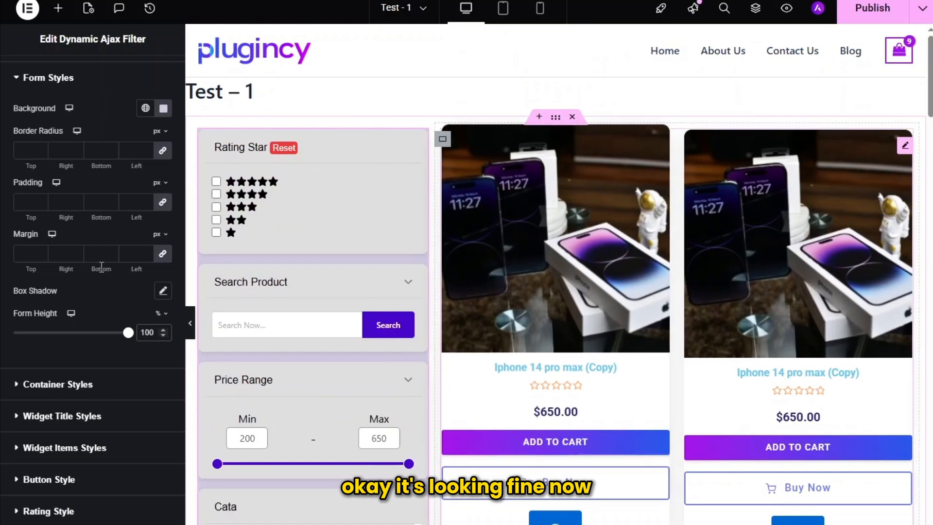
- Set the filter boxes' background in Container Styles to a pale pinkish grey, #E0D8D8
click(51, 384)
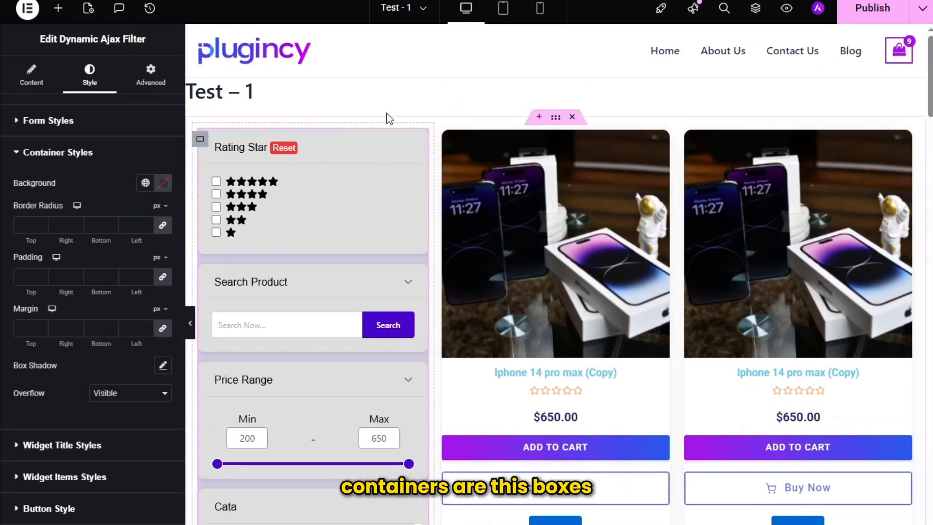
click(163, 183)
drag(96, 262, 92, 248)
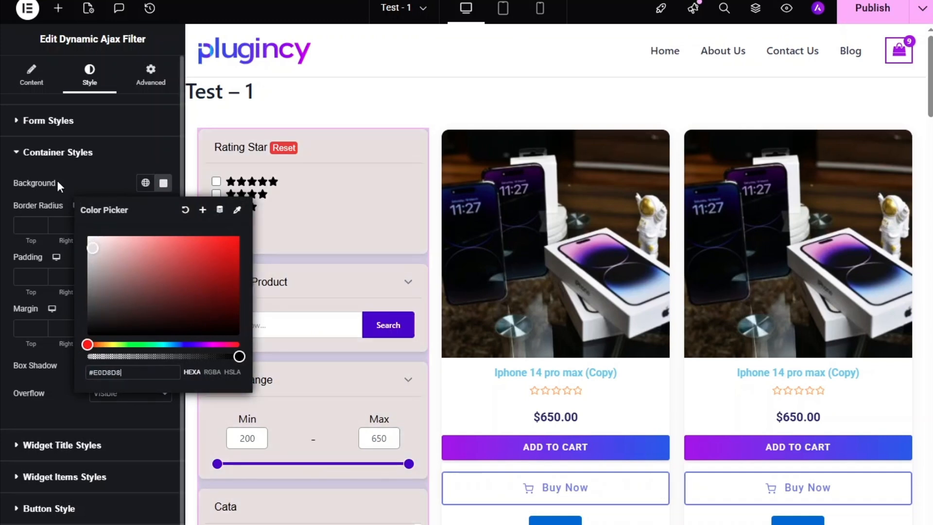
click(88, 179)
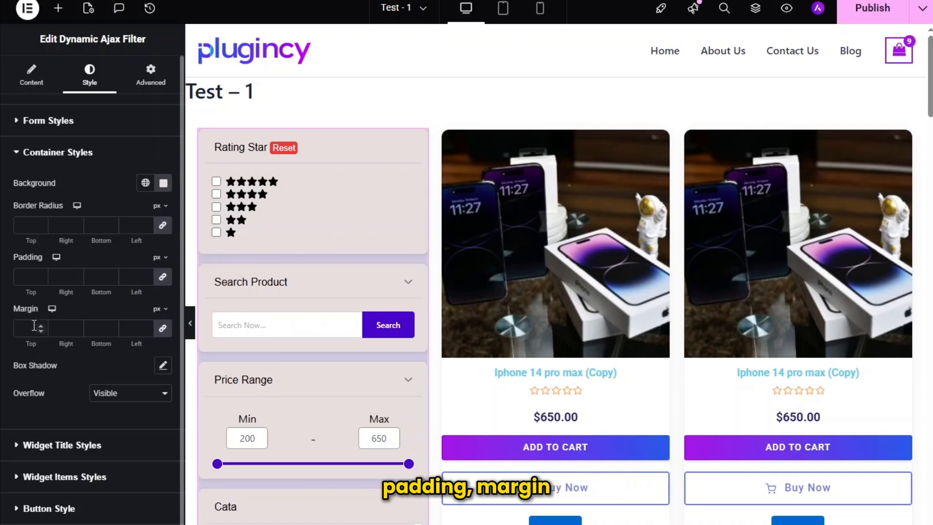
scroll(112, 360, down, 1)
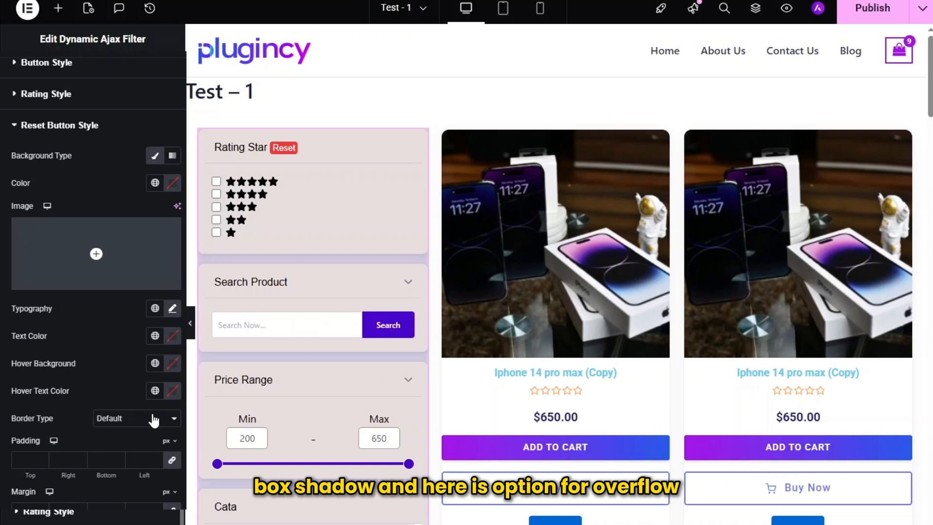
click(170, 420)
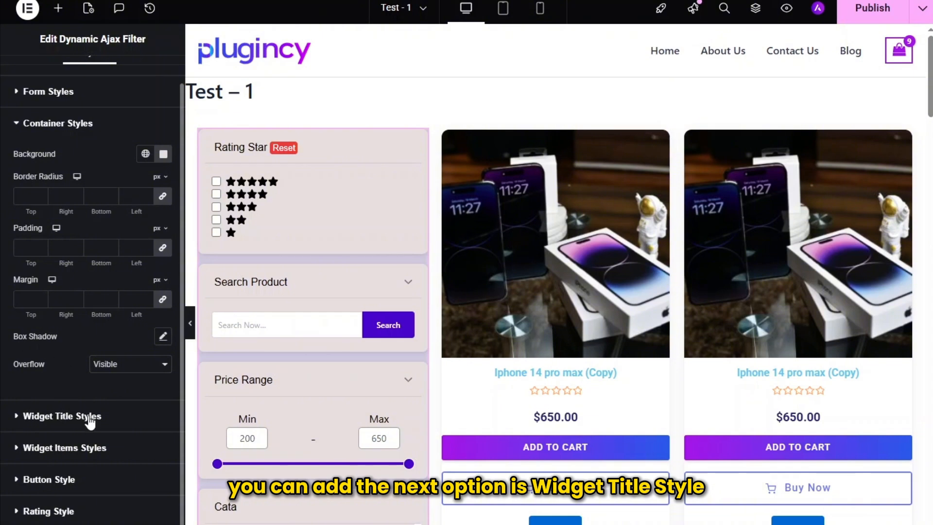
- Give the filter's widget titles a classic background in a light bluish grey, about #CFD0DD
click(89, 418)
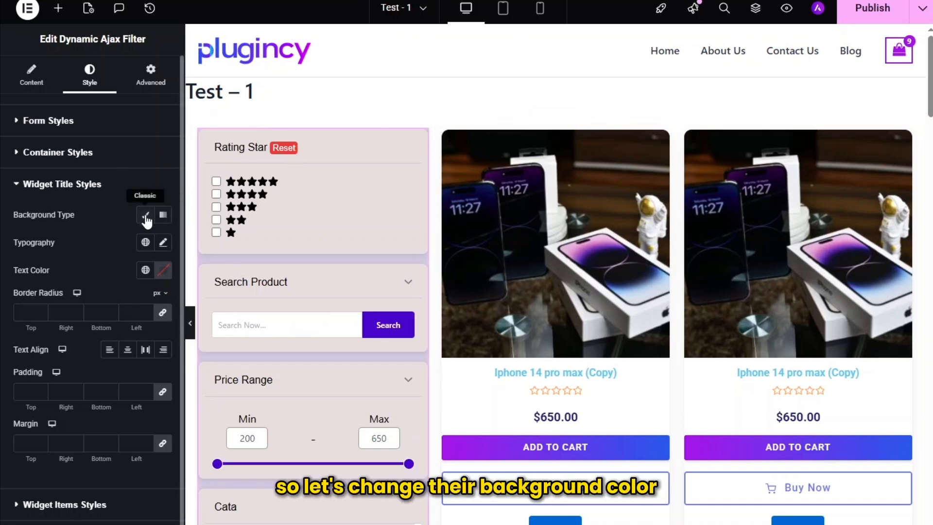
click(145, 216)
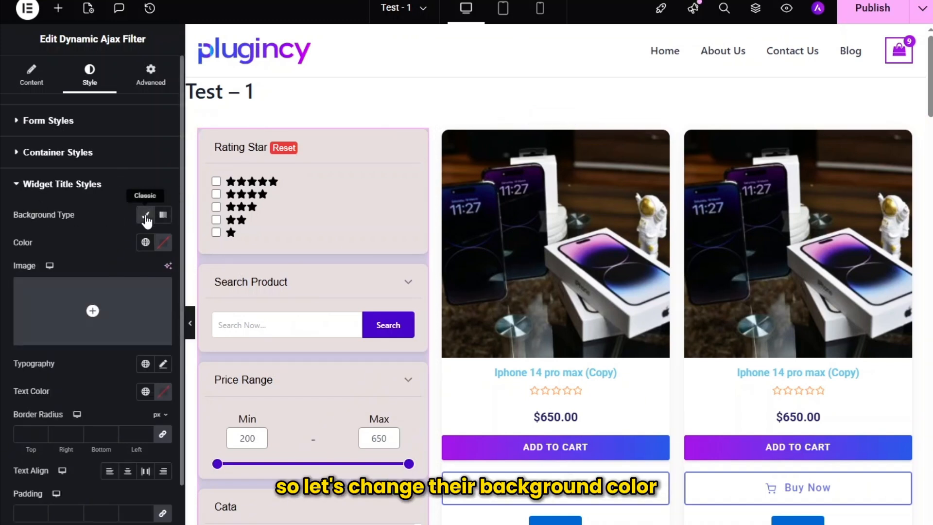
click(164, 242)
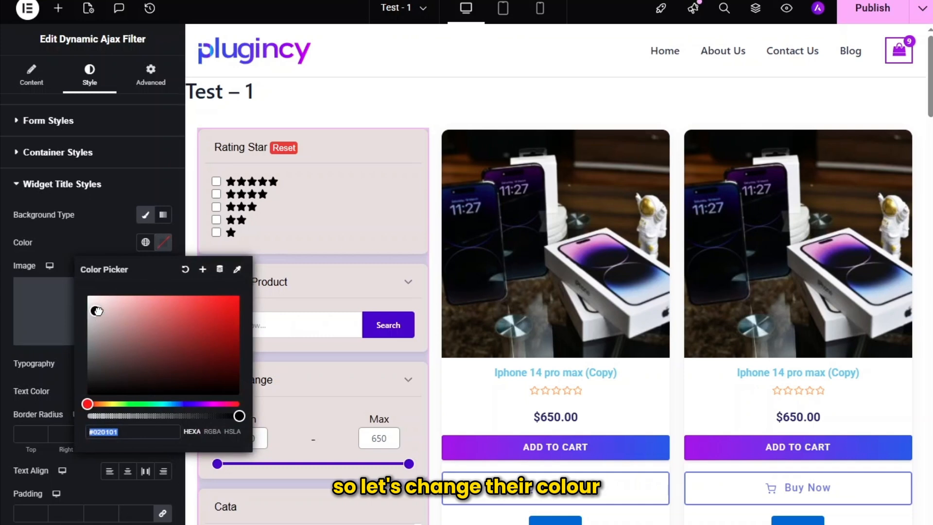
click(186, 404)
mouse_move(103, 305)
mouse_down()
mouse_move(92, 300)
mouse_move(96, 309)
mouse_up()
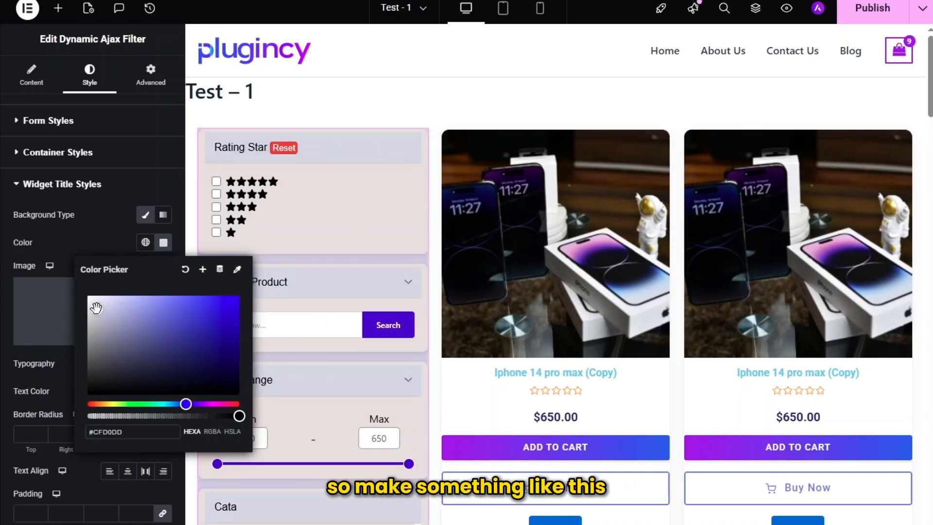
click(95, 235)
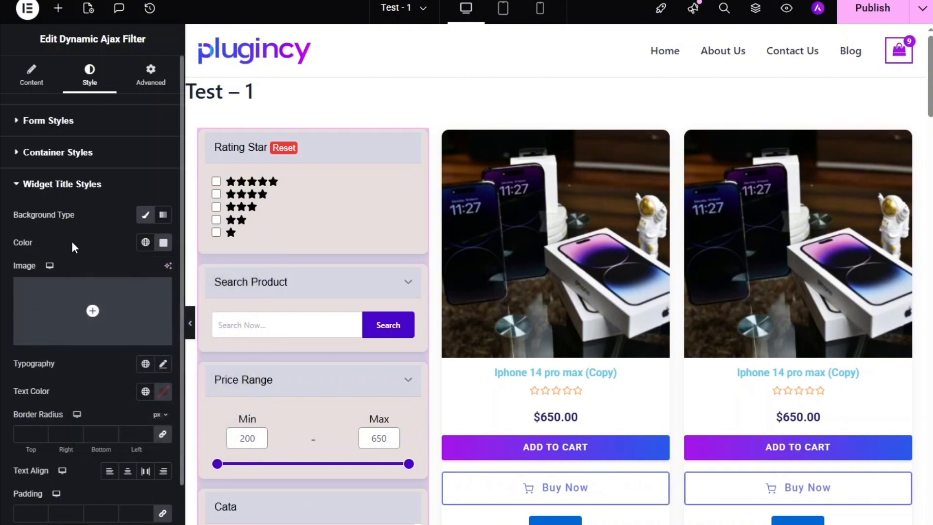
- Change the widget titles' typography font family to Arial
scroll(78, 241, down, 2)
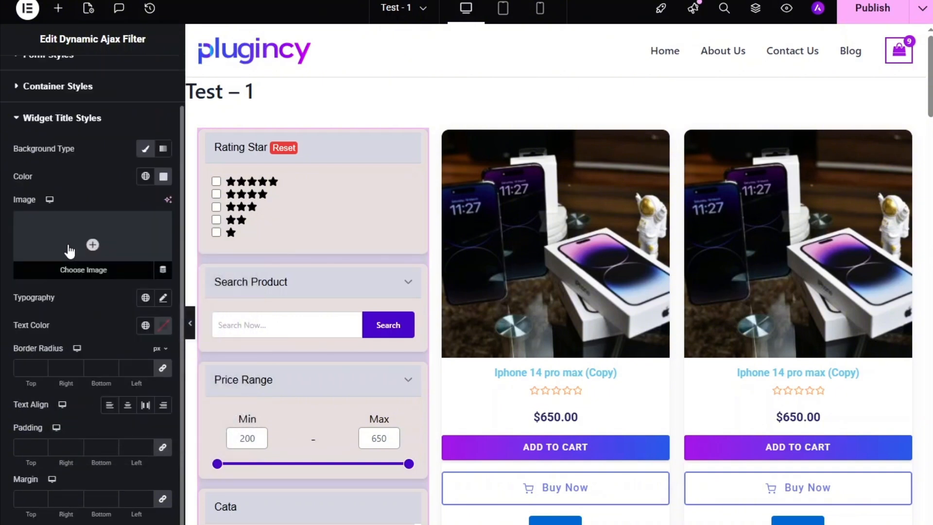
click(163, 298)
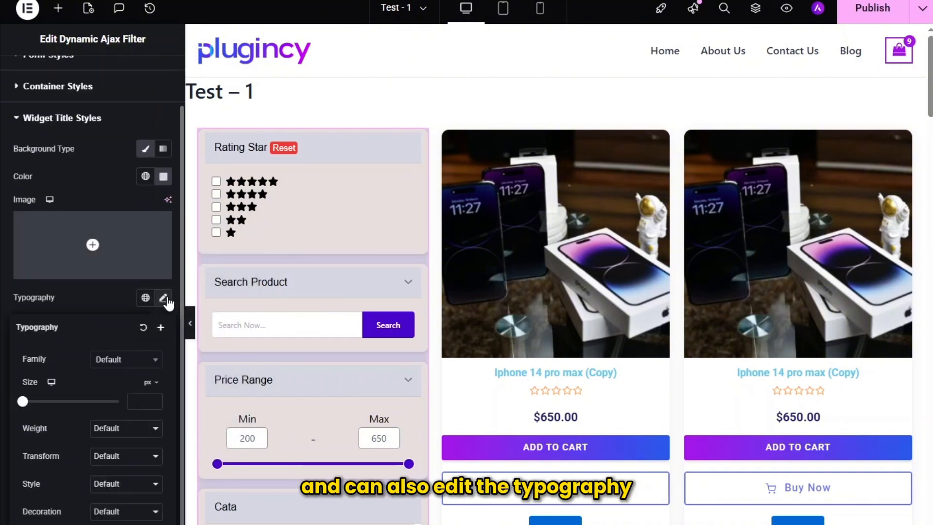
click(135, 363)
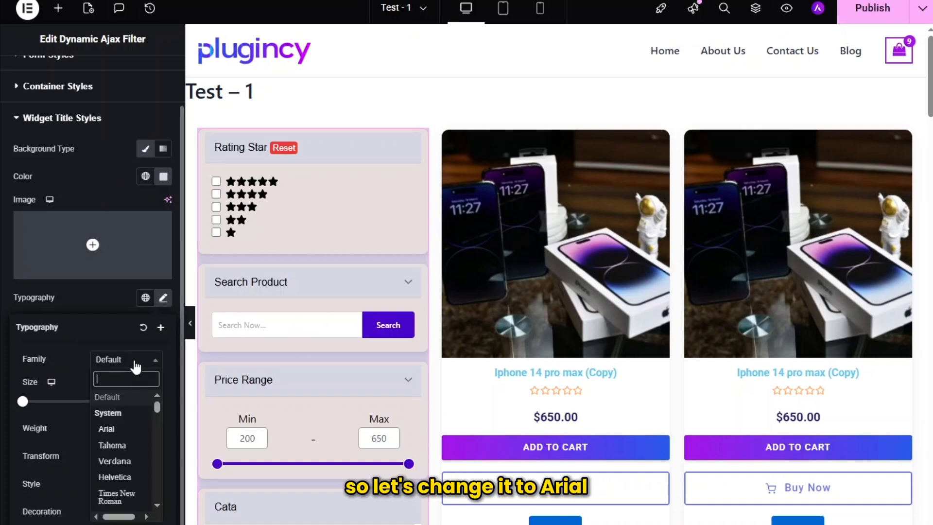
click(106, 429)
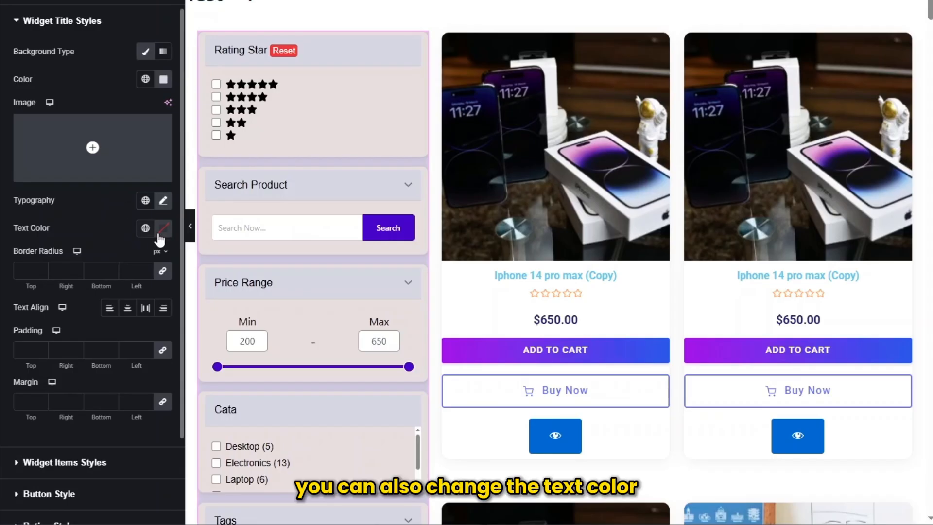
- Set the widget titles' text color to dark purple, #301F6D
click(164, 228)
mouse_move(178, 390)
mouse_down()
mouse_move(88, 390)
mouse_move(194, 390)
mouse_up()
mouse_move(189, 353)
mouse_down()
mouse_move(187, 323)
mouse_move(194, 340)
mouse_up()
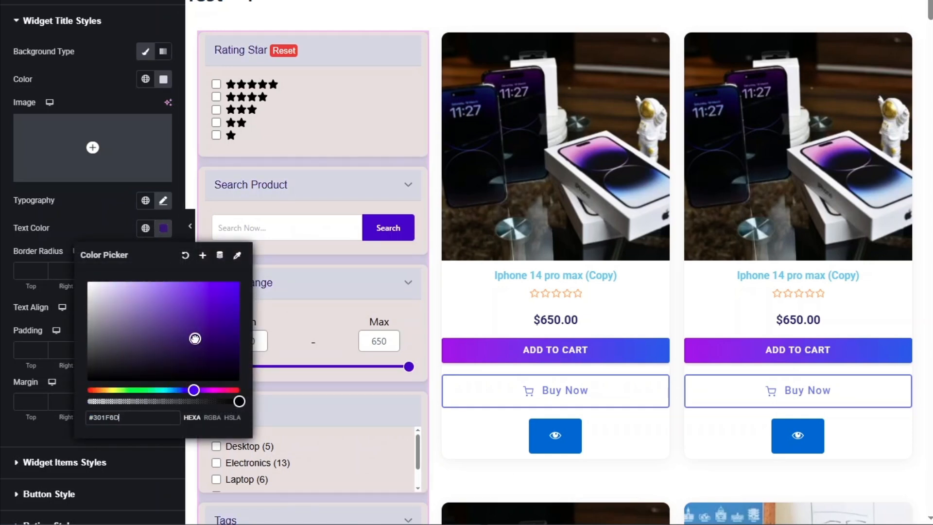
click(65, 234)
- Try center and right text alignment for the widget titles and settle on left alignment
scroll(41, 265, down, 1)
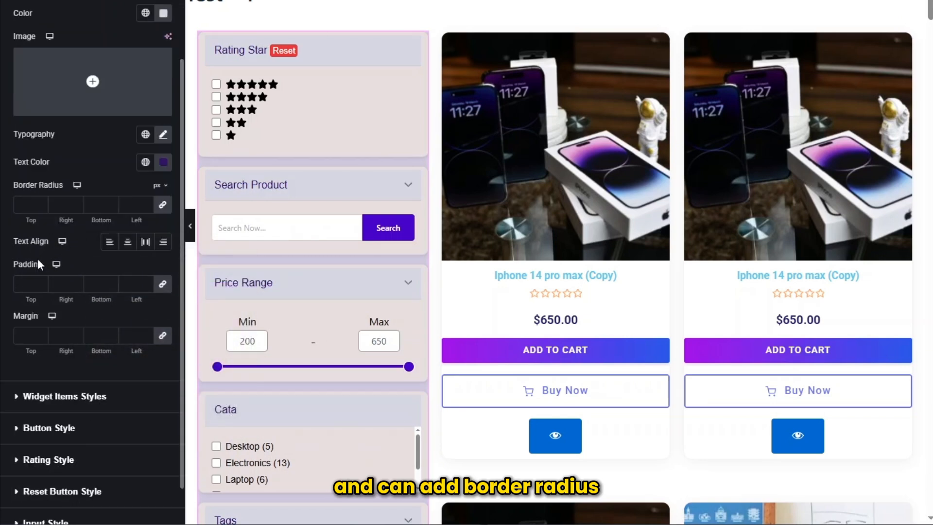
click(127, 244)
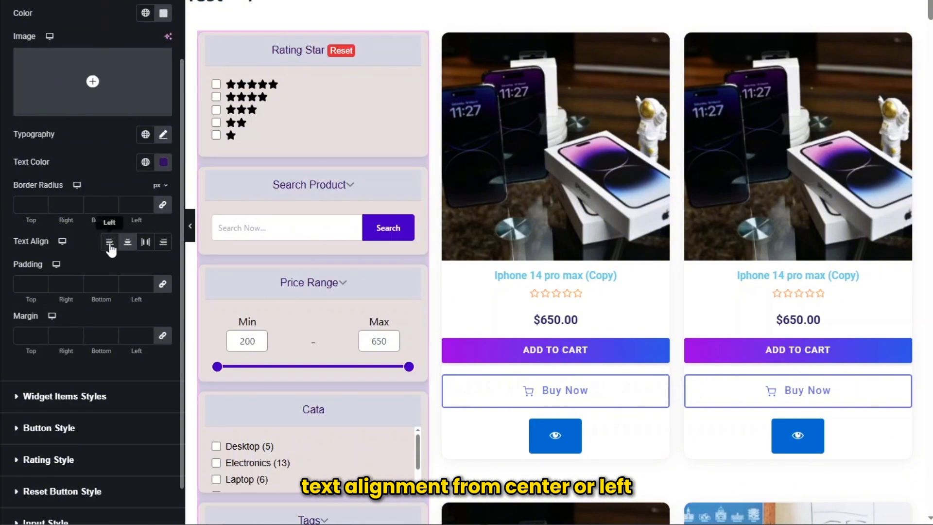
click(109, 244)
click(164, 247)
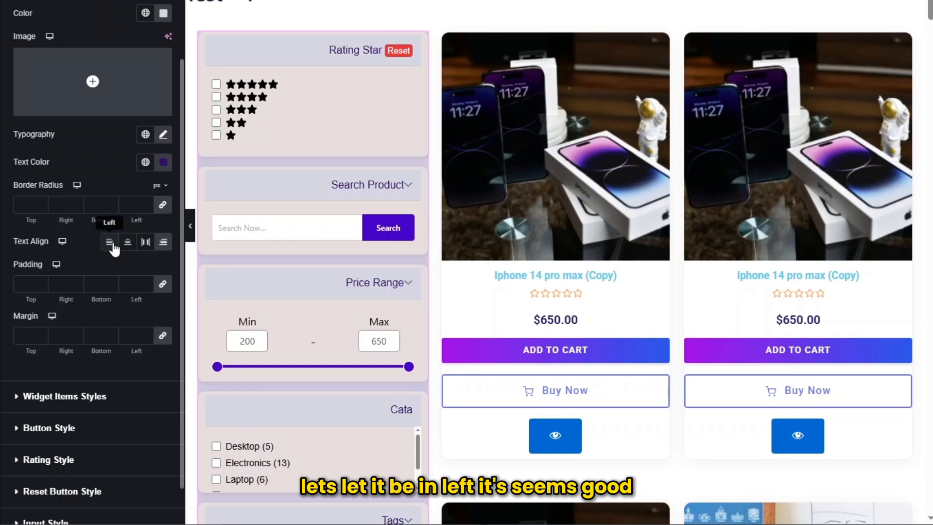
click(110, 243)
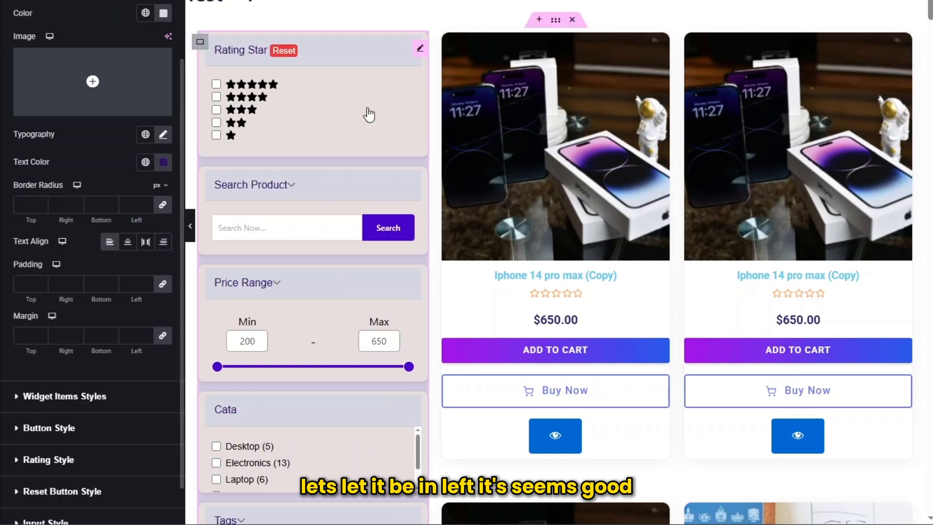
scroll(92, 232, down, 1)
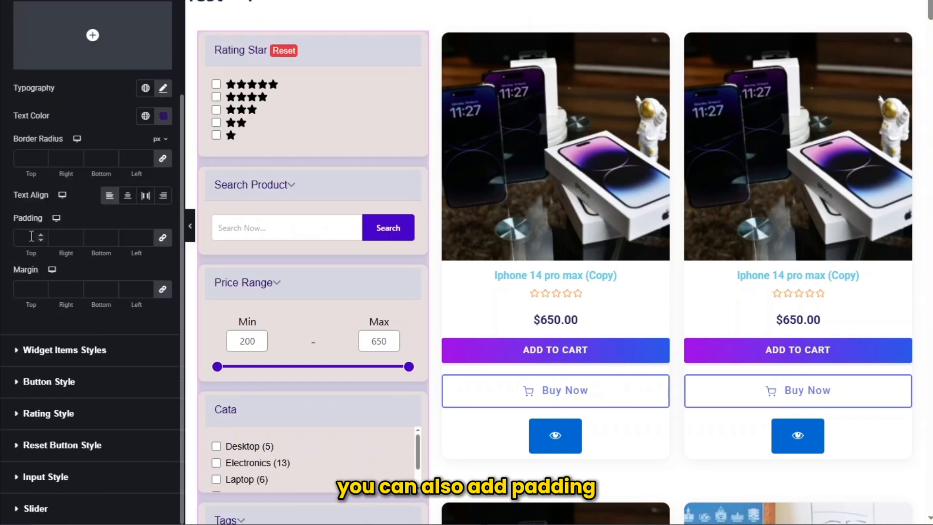
- Review the filter's Widget Items Styles and Button Style options, covering gap, background gradient, hover colors, border type, padding, margin and border radius
click(51, 351)
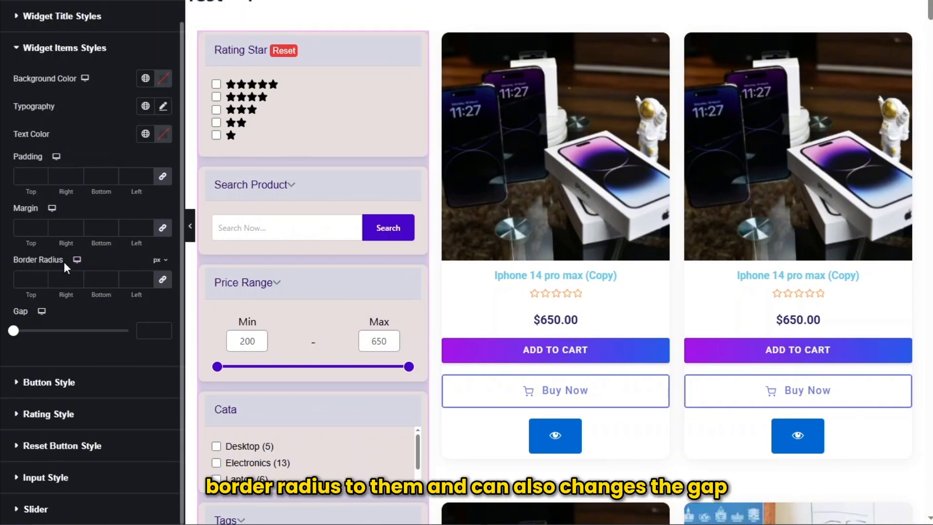
mouse_move(13, 331)
mouse_down()
mouse_move(23, 331)
mouse_move(13, 331)
mouse_up()
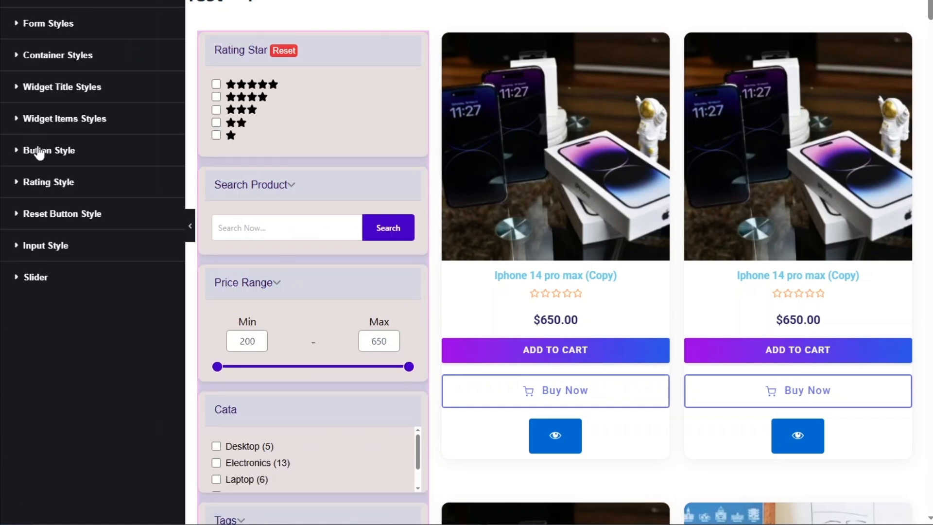
click(39, 152)
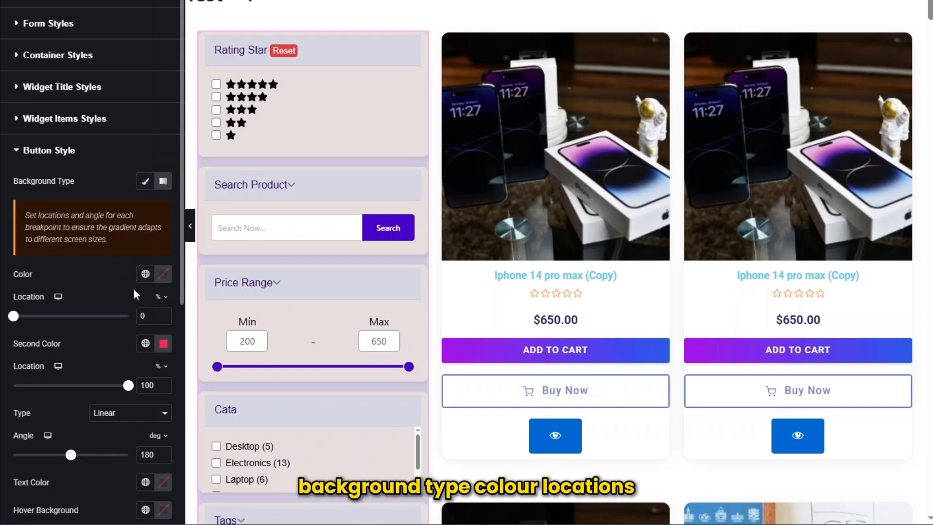
scroll(97, 322, down, 1)
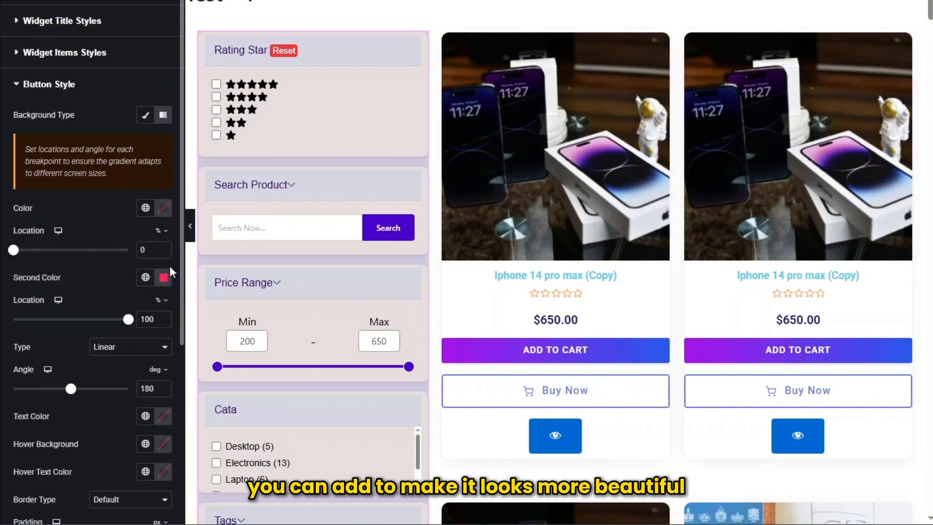
scroll(170, 264, down, 2)
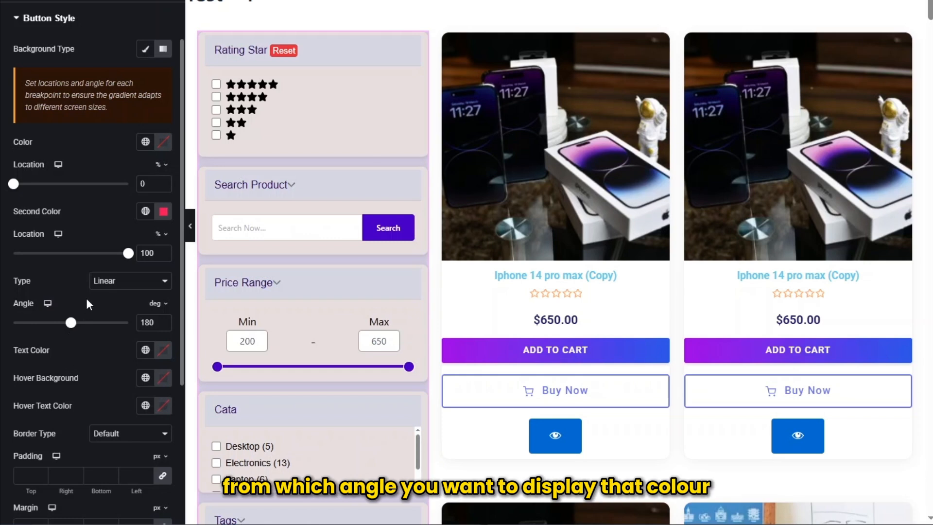
scroll(94, 302, down, 4)
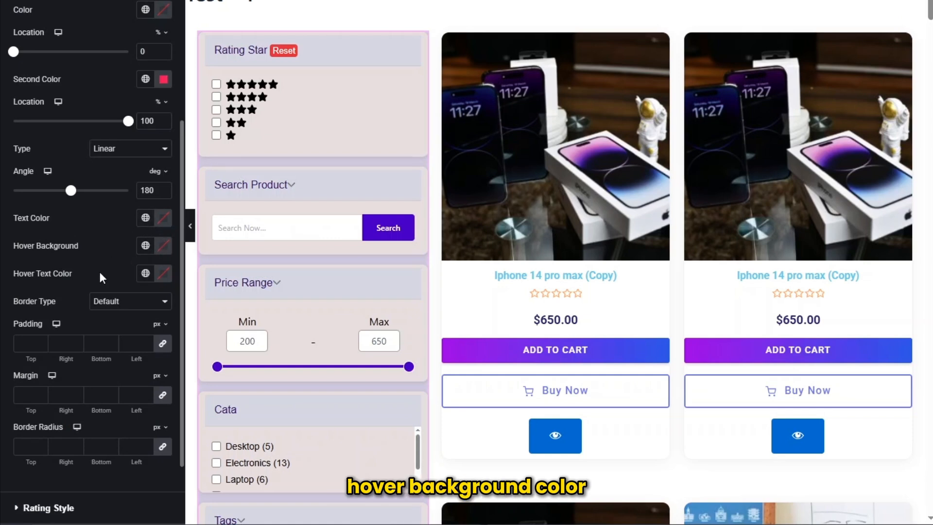
scroll(128, 253, down, 2)
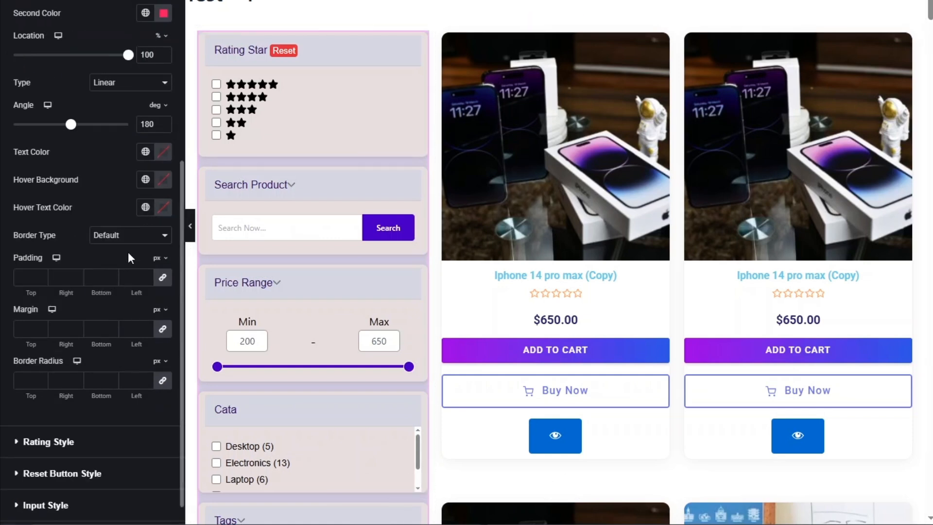
scroll(45, 235, down, 1)
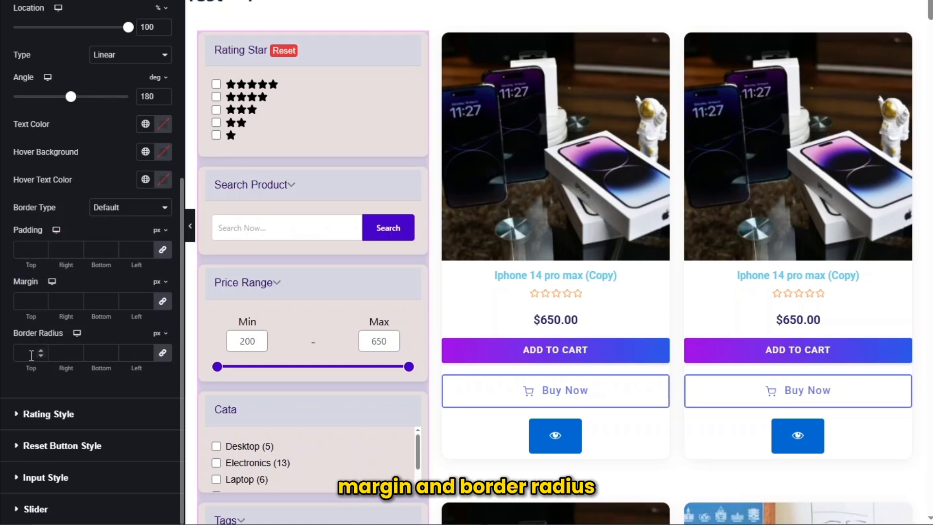
- Set the filter's rating size to 16 px and the rating gap to 0 px
click(61, 414)
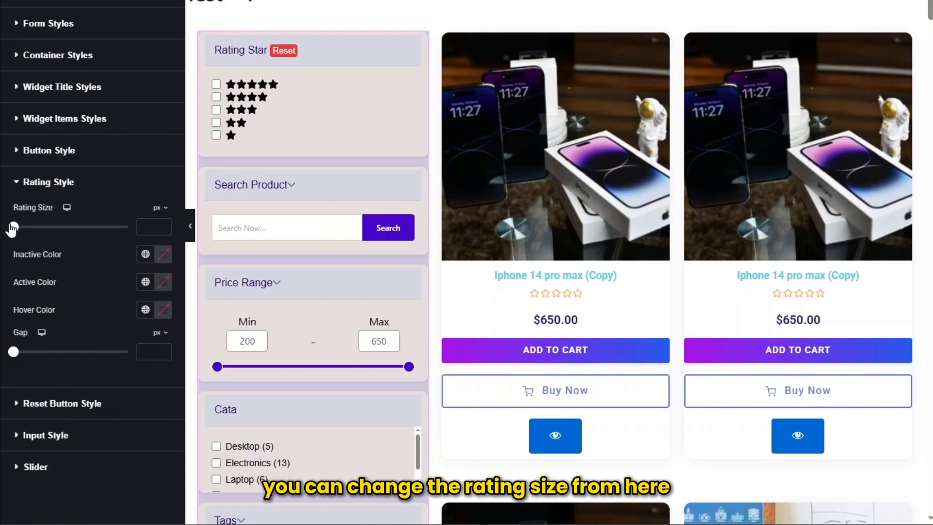
drag(12, 227, 20, 227)
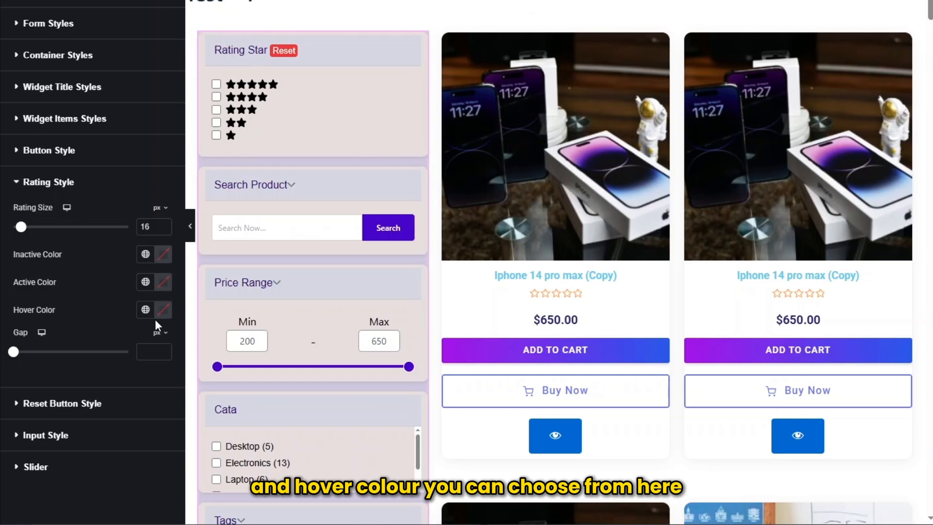
mouse_move(15, 351)
mouse_down()
mouse_move(28, 351)
mouse_move(13, 352)
mouse_up()
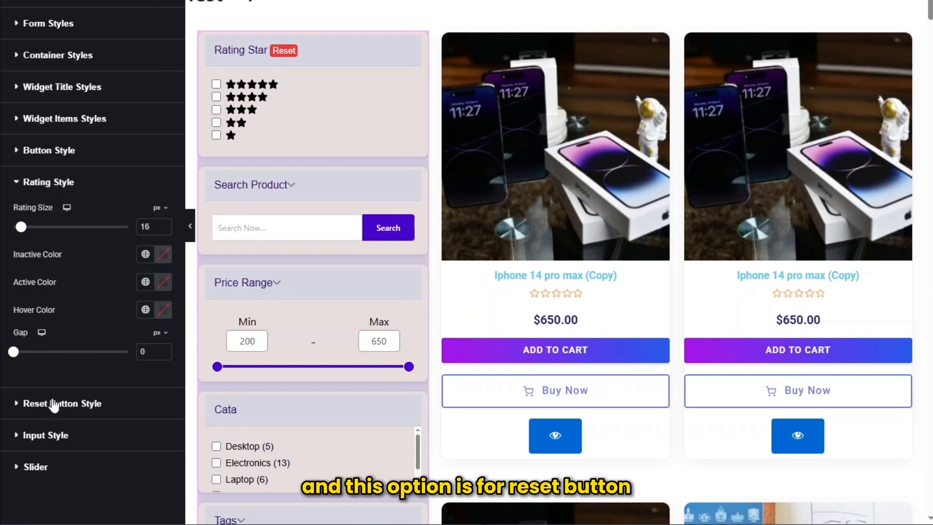
- Switch the reset button's background type to classic and look over its typography, color and spacing options
click(53, 405)
scroll(62, 341, down, 2)
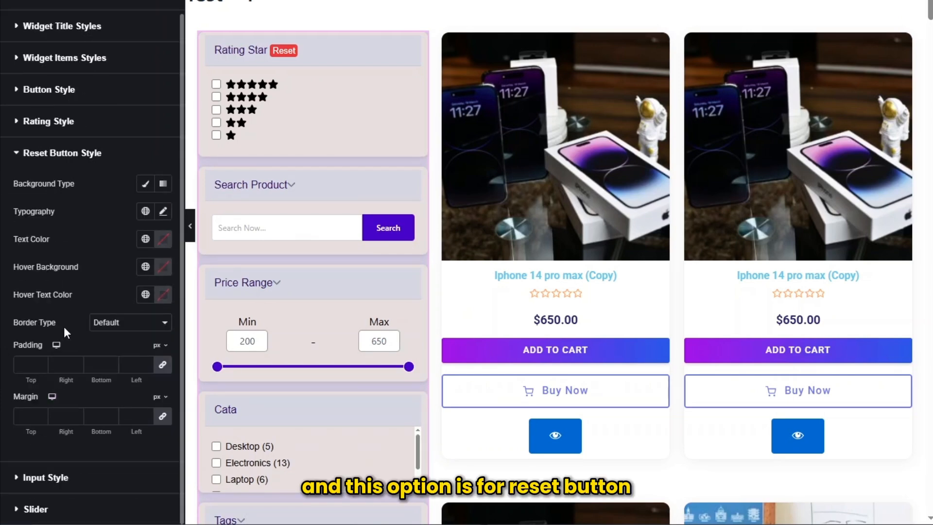
click(146, 184)
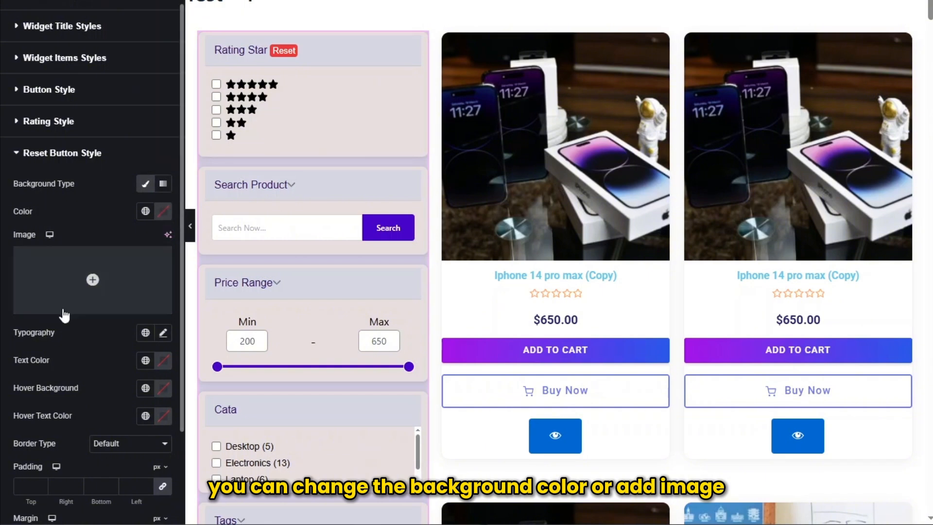
scroll(97, 279, down, 2)
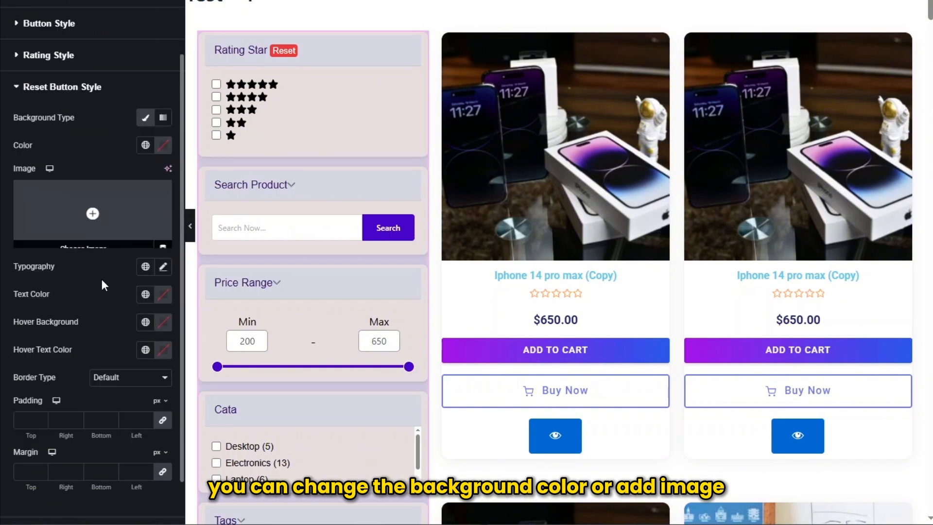
click(164, 267)
scroll(51, 320, down, 3)
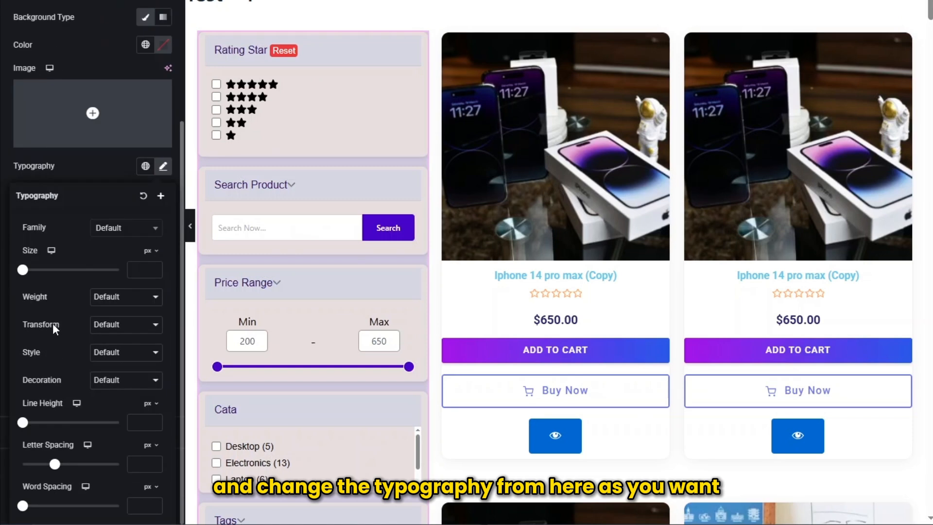
click(163, 166)
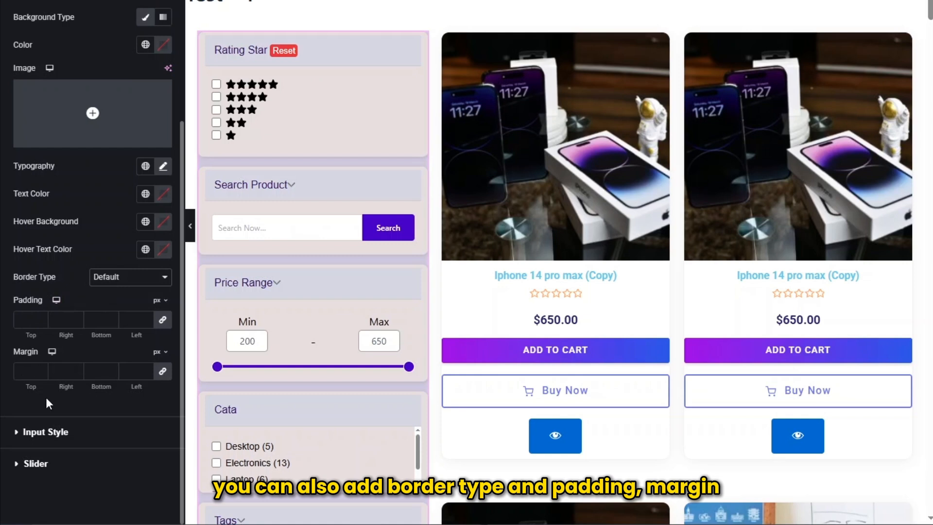
scroll(57, 401, up, 1)
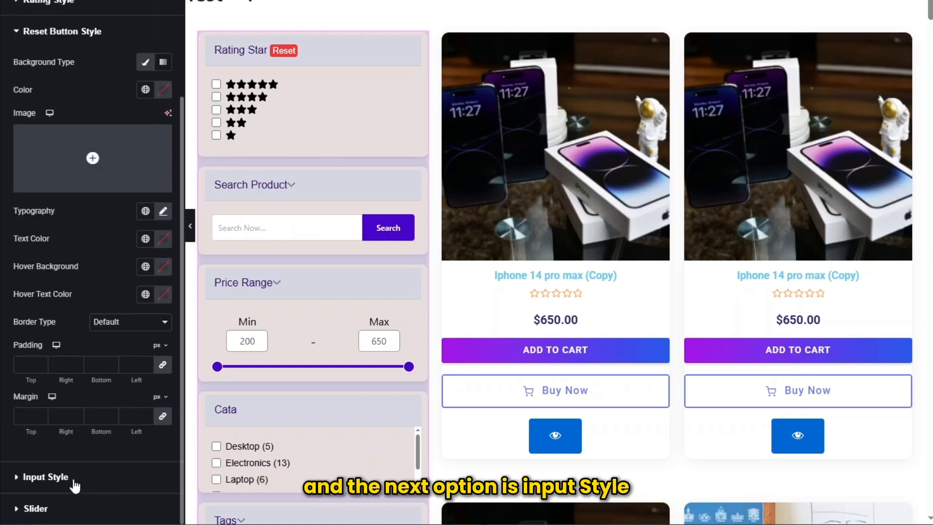
- Review the filter's Input Style and Slider options, including the input background color, spacing, borders, slider thumb and tooltip background
click(73, 478)
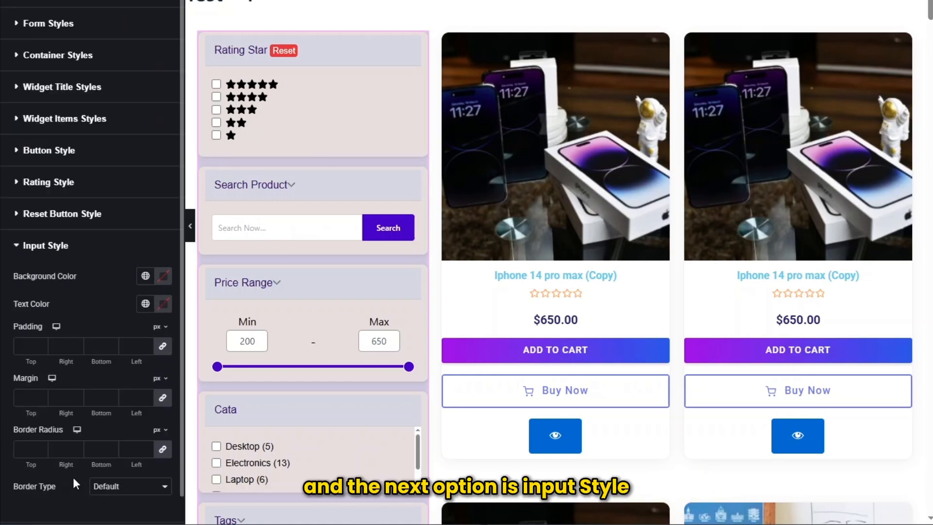
click(163, 281)
click(5, 291)
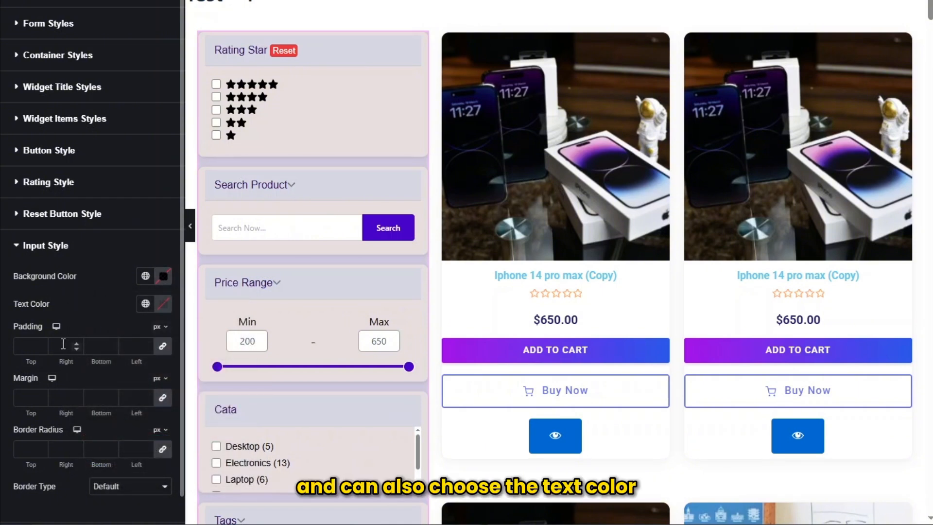
scroll(36, 437, down, 1)
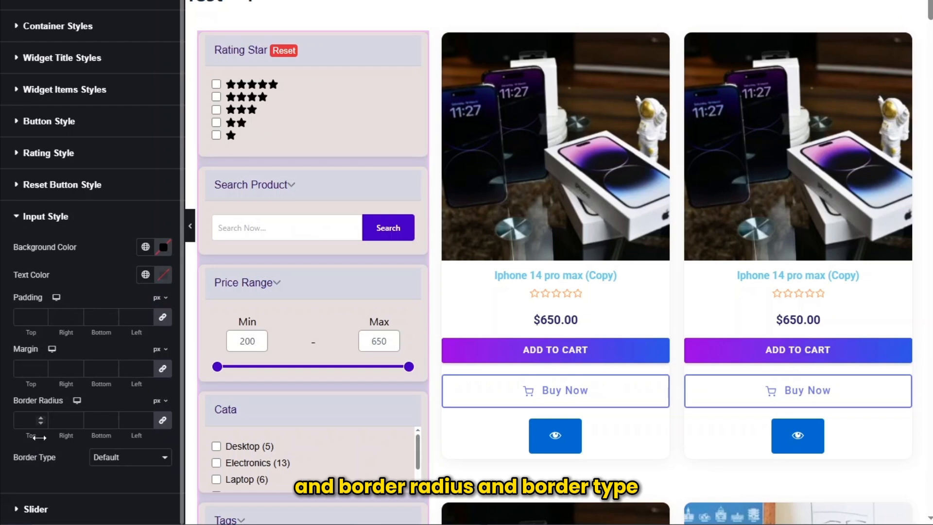
scroll(44, 443, up, 1)
scroll(52, 480, down, 1)
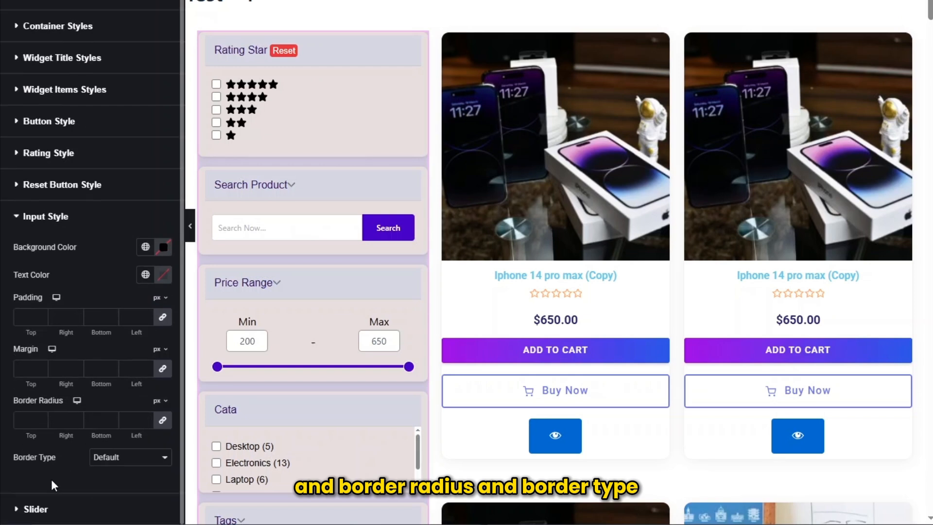
click(49, 515)
scroll(19, 479, down, 2)
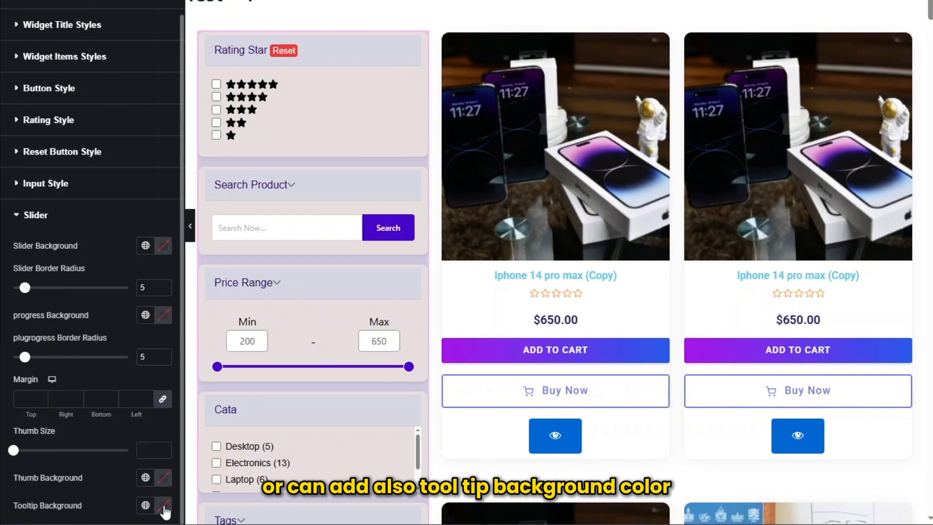
- Examine the filter widget's advanced settings, from layout and motion effects through responsive options to custom CSS
click(82, 1)
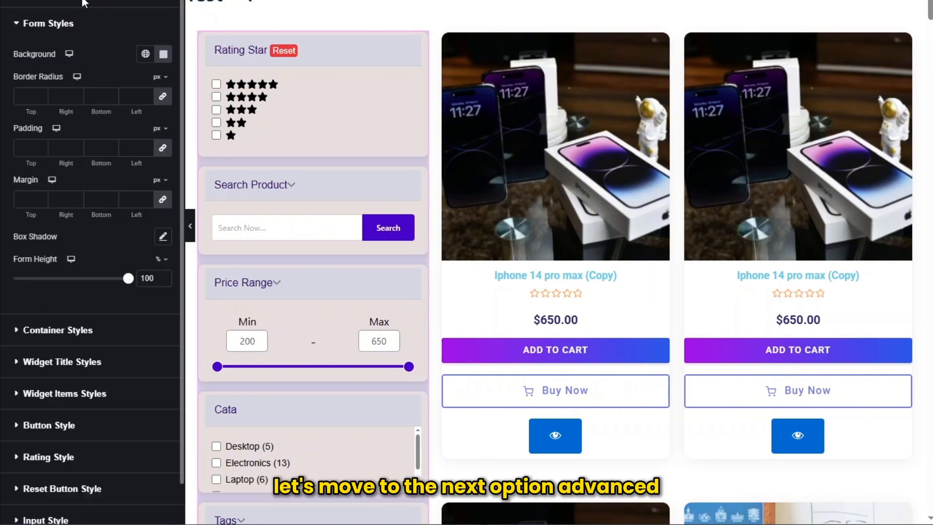
click(150, 1)
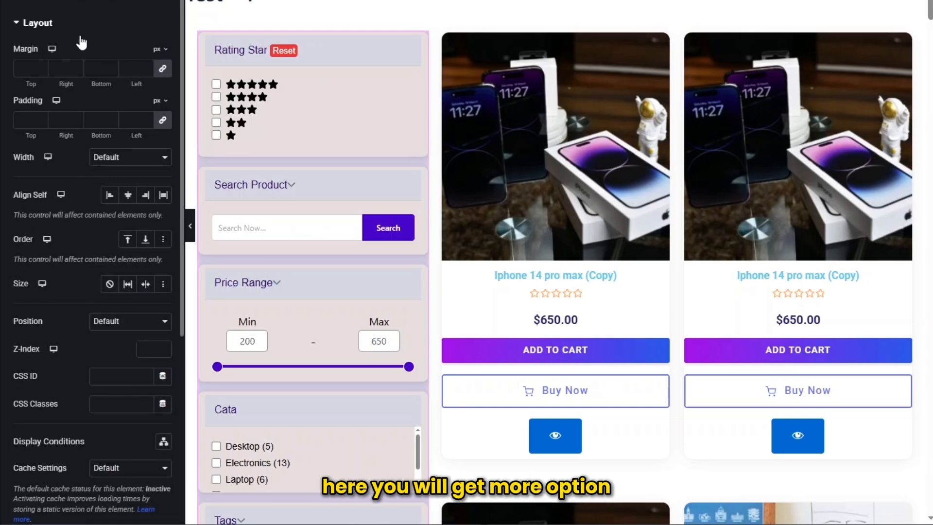
scroll(83, 30, down, 5)
scroll(97, 28, up, 5)
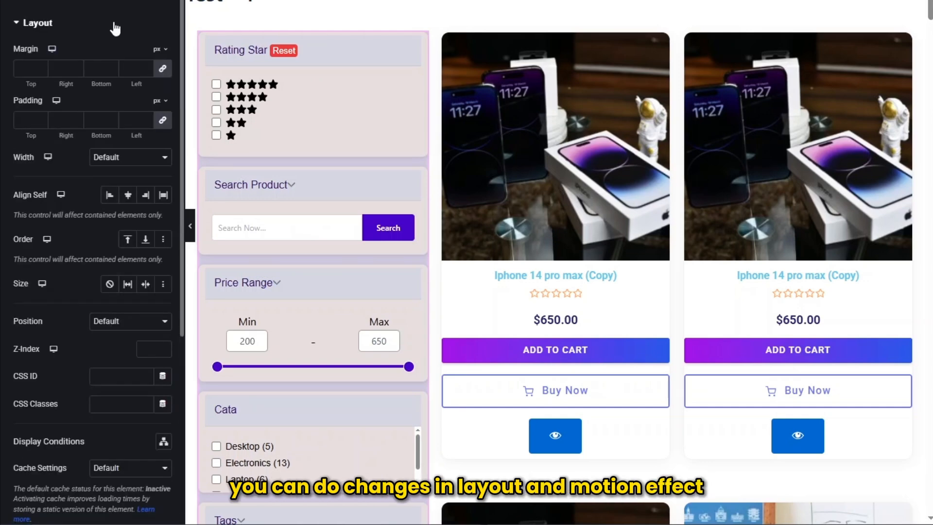
scroll(115, 29, down, 5)
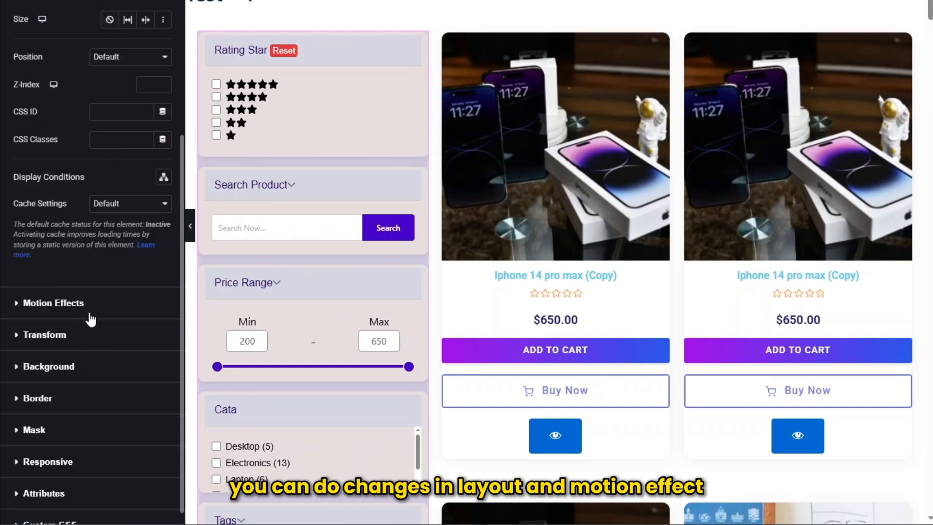
scroll(87, 316, down, 1)
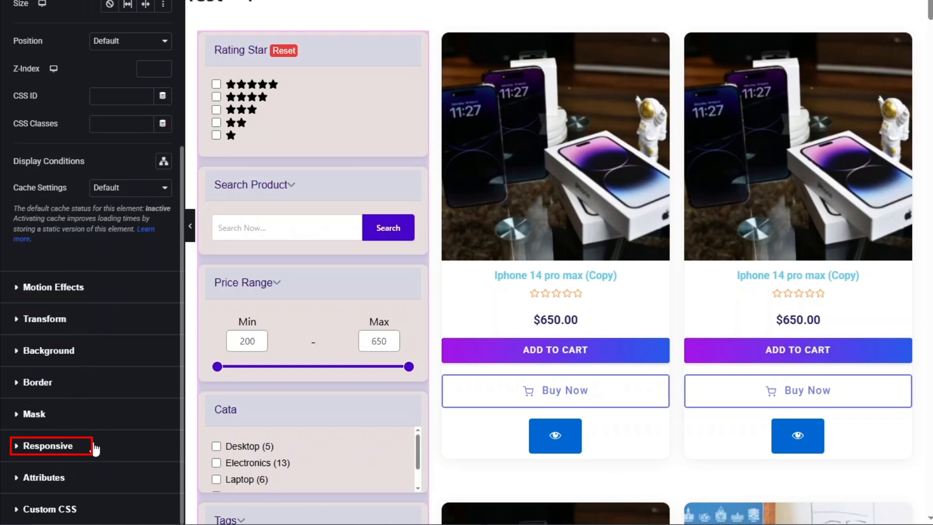
click(73, 508)
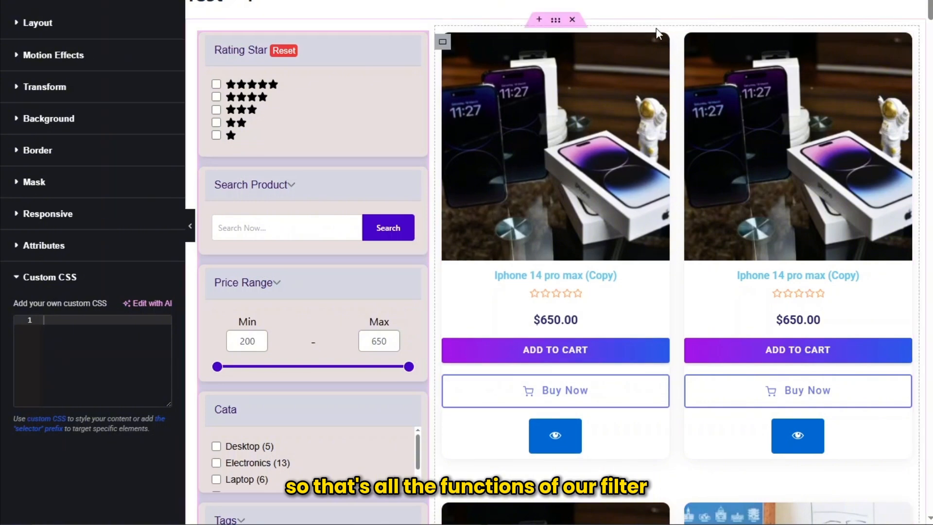
- Look through the styled filter sections in the page preview, from price range and categories to brands, minimum discount and date filter
scroll(375, 42, down, 4)
scroll(375, 42, down, 3)
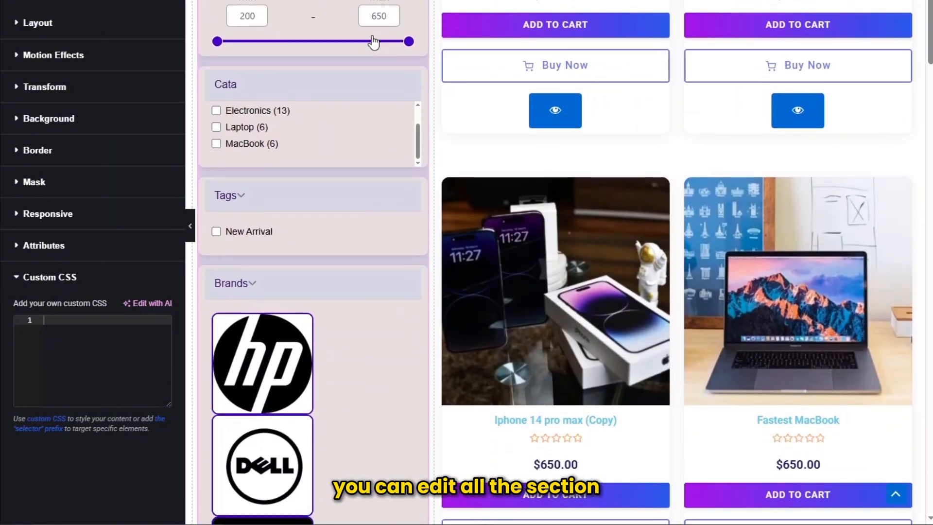
scroll(296, 119, down, 1)
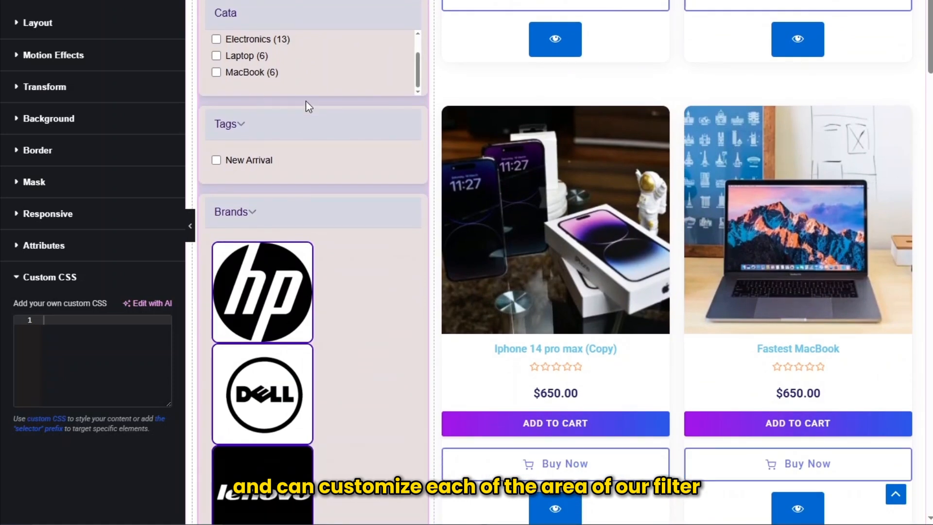
scroll(335, 166, down, 6)
scroll(360, 184, down, 5)
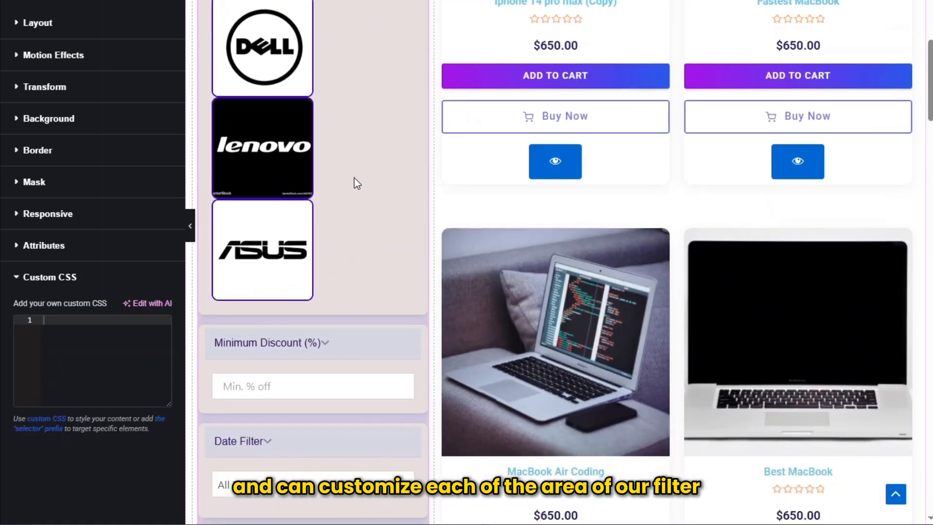